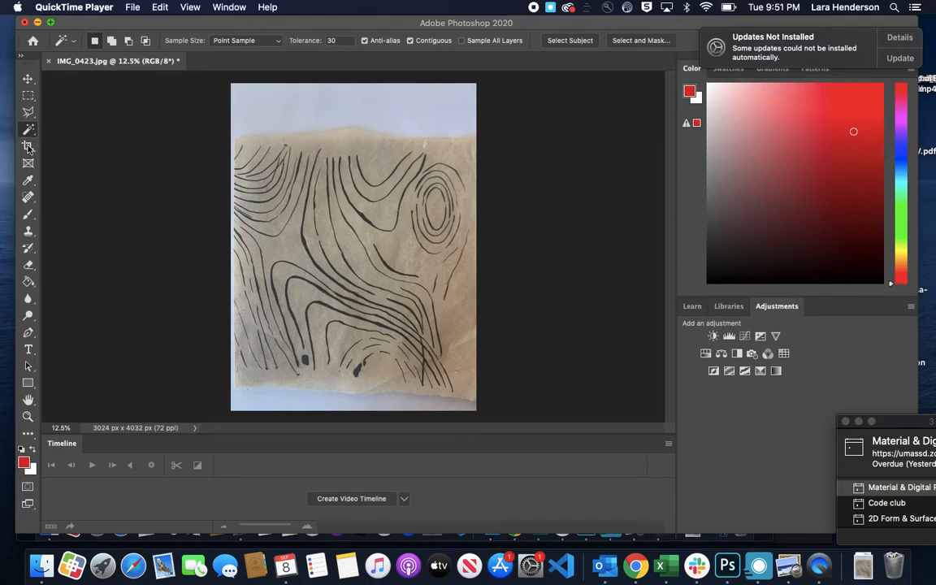
Step: Start a square crop frame around the line drawing in the photo with the Crop tool
{"action": "left_click", "coordinate": [29, 416]}
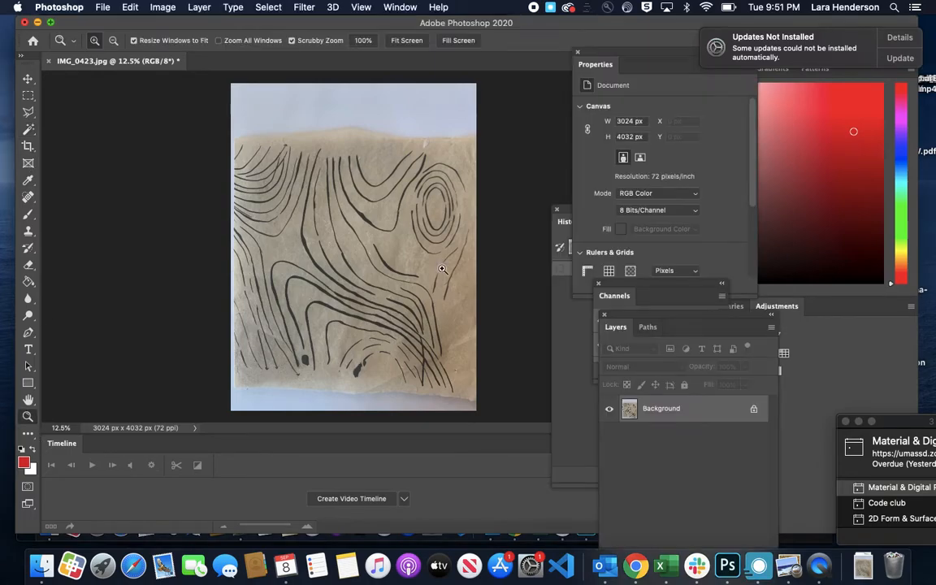
{"action": "left_click", "coordinate": [380, 260]}
{"action": "scroll", "coordinate": [380, 260], "scroll_direction": "down", "scroll_amount": 2}
{"action": "scroll", "coordinate": [379, 260], "scroll_direction": "up", "scroll_amount": 2}
{"action": "scroll", "coordinate": [381, 261], "scroll_direction": "up", "scroll_amount": 3}
{"action": "scroll", "coordinate": [381, 261], "scroll_direction": "down", "scroll_amount": 2}
{"action": "scroll", "coordinate": [380, 261], "scroll_direction": "right", "scroll_amount": 1}
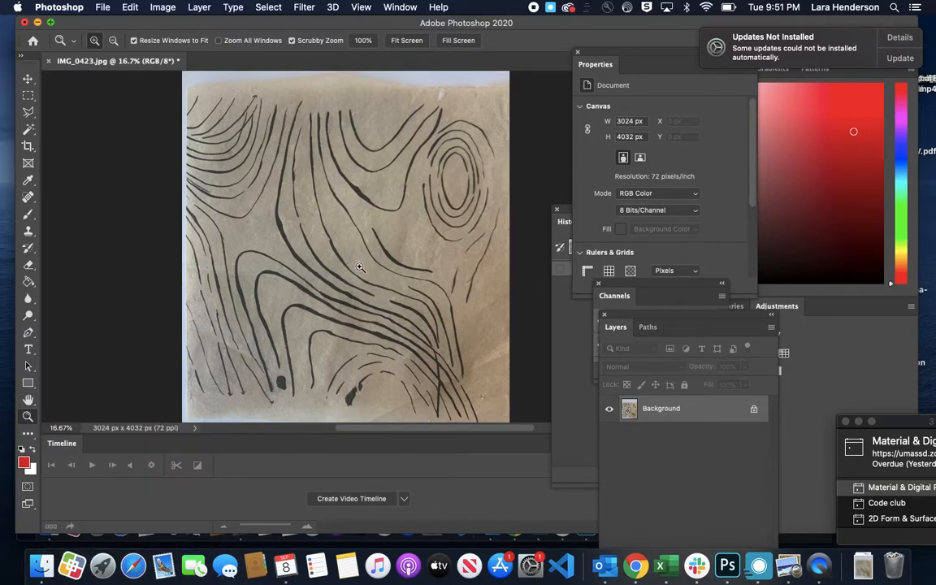
{"action": "left_click", "coordinate": [27, 147]}
{"action": "left_click", "coordinate": [378, 203]}
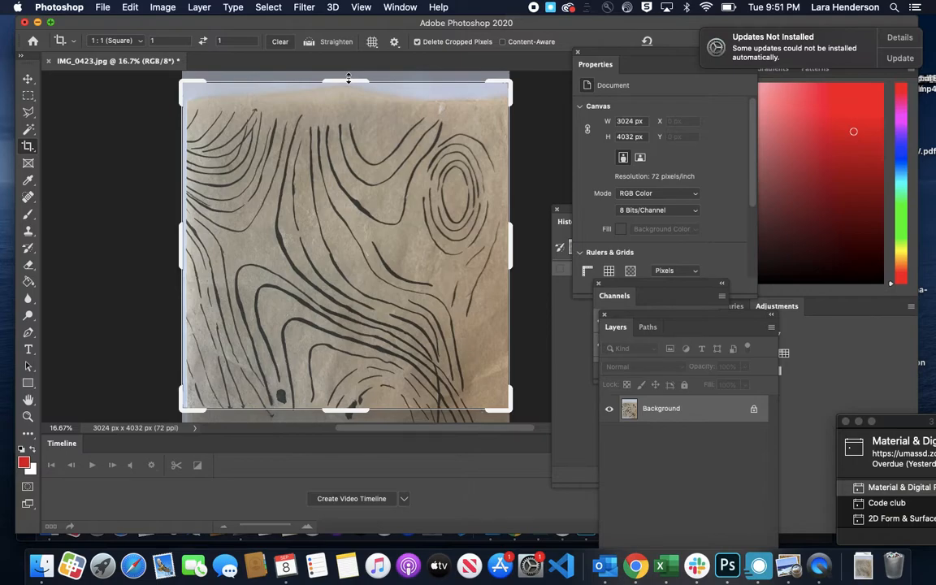
{"action": "left_click", "coordinate": [349, 78]}
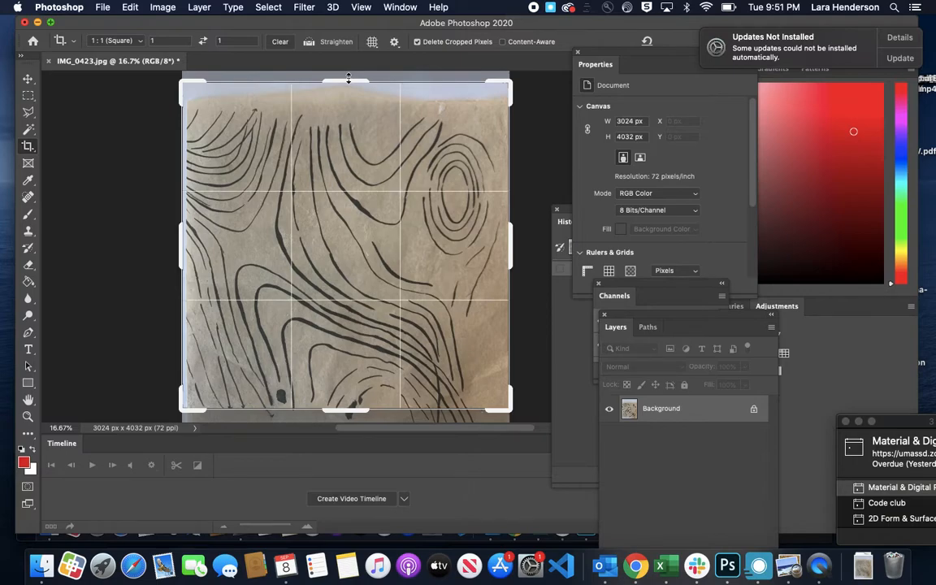
Step: Switch the crop to an unconstrained ratio and trim the frame's upper and lower edges towards the paper
{"action": "left_click", "coordinate": [127, 41]}
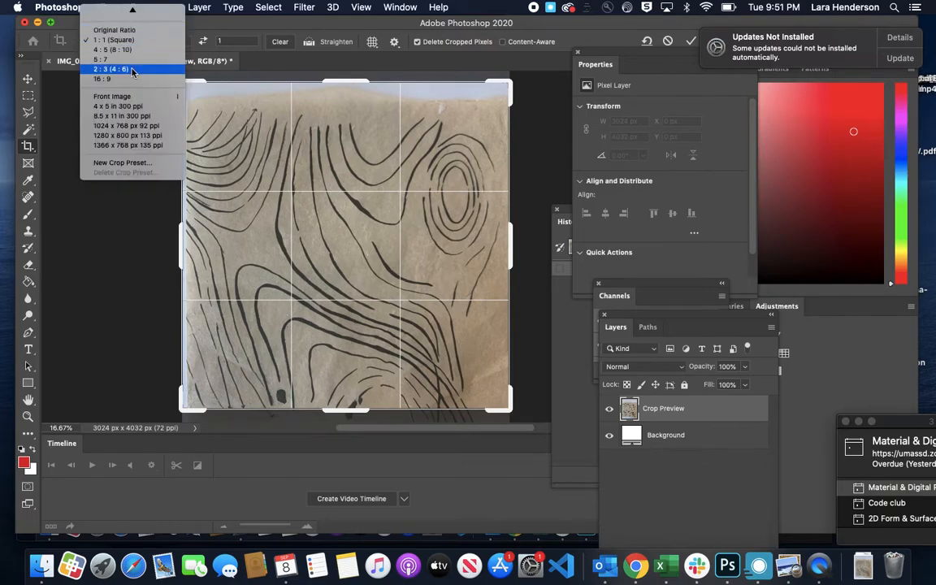
{"action": "left_click", "coordinate": [132, 11]}
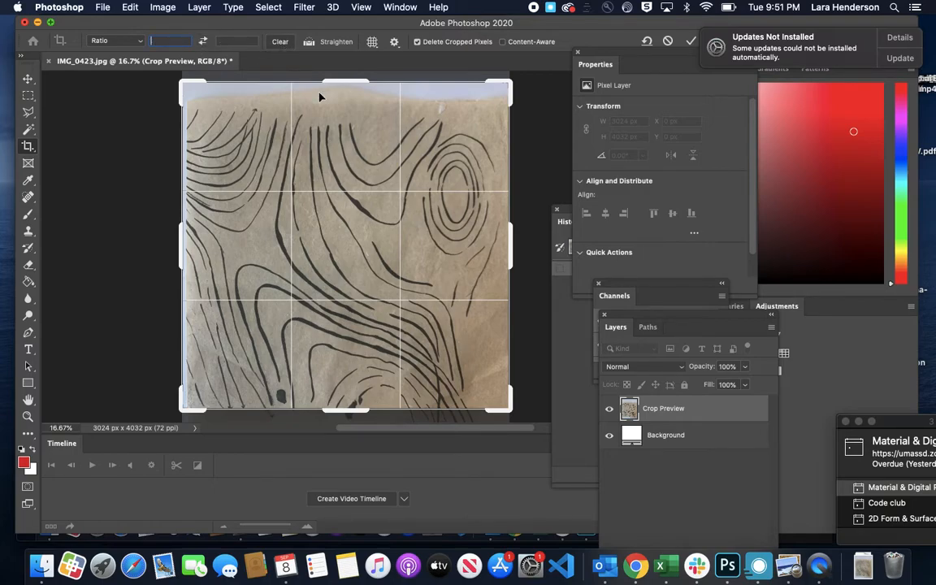
{"action": "scroll", "coordinate": [322, 96], "scroll_direction": "up", "scroll_amount": 3}
{"action": "mouse_move", "coordinate": [344, 125]}
{"action": "left_mouse_down"}
{"action": "mouse_move", "coordinate": [347, 104]}
{"action": "mouse_move", "coordinate": [347, 114]}
{"action": "left_mouse_up"}
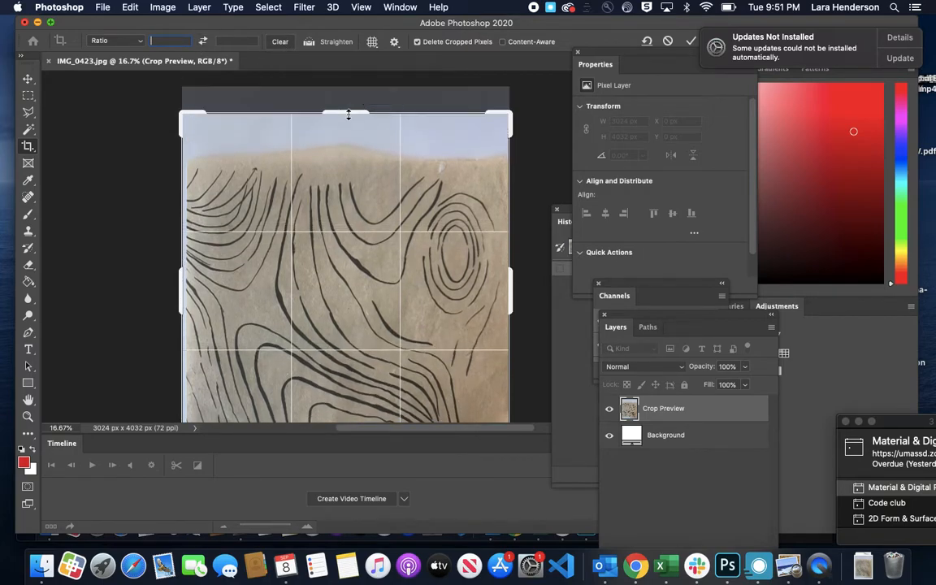
{"action": "left_click_drag", "start_coordinate": [336, 360], "coordinate": [339, 376]}
Step: Constrain the crop to 1:1 (Square) and fit the frame's corners to the edges of the brown paper
{"action": "left_click", "coordinate": [136, 40]}
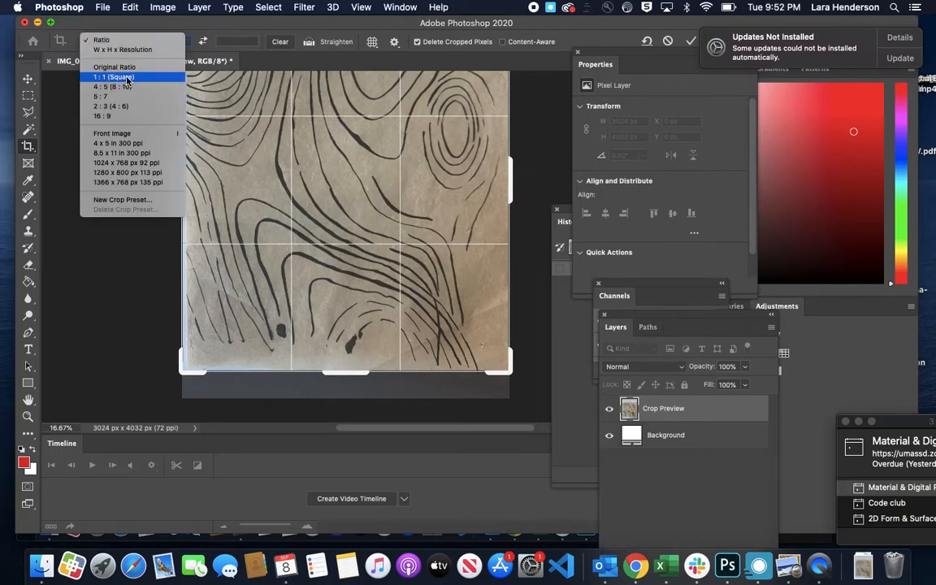
{"action": "left_click", "coordinate": [126, 79]}
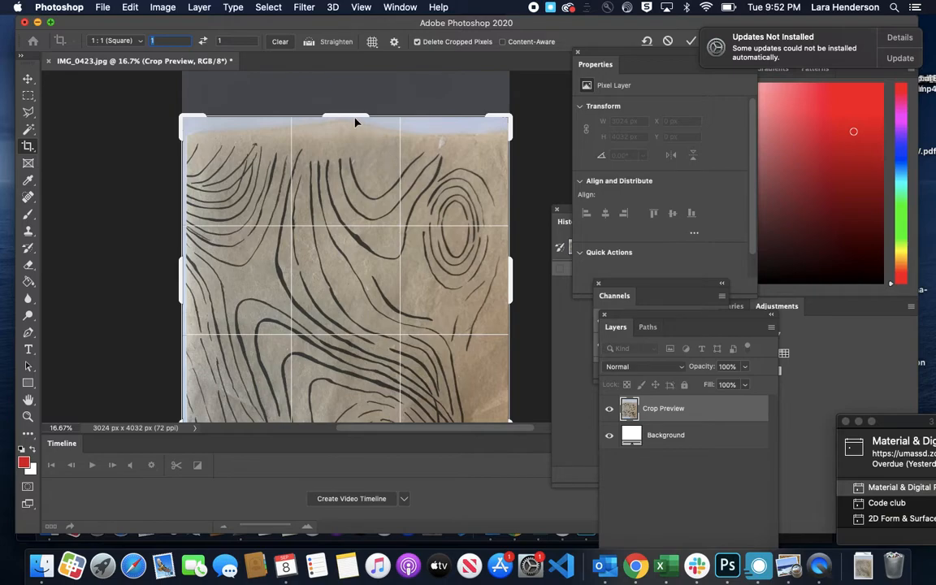
{"action": "mouse_move", "coordinate": [355, 122]}
{"action": "left_mouse_down"}
{"action": "mouse_move", "coordinate": [355, 135]}
{"action": "mouse_move", "coordinate": [352, 122]}
{"action": "left_mouse_up"}
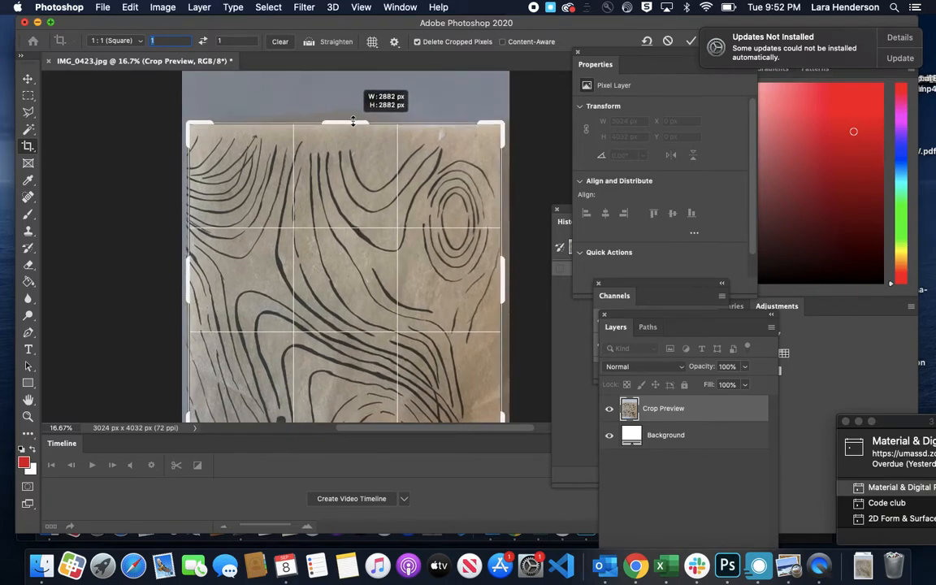
{"action": "left_click_drag", "start_coordinate": [192, 126], "coordinate": [189, 123]}
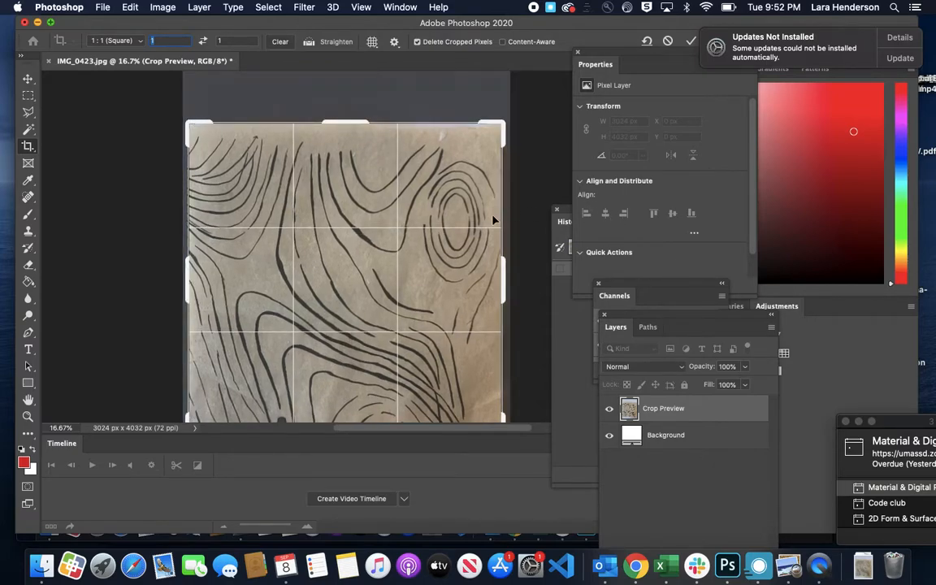
{"action": "scroll", "coordinate": [493, 219], "scroll_direction": "down", "scroll_amount": 4}
{"action": "mouse_move", "coordinate": [513, 328]}
{"action": "left_mouse_down"}
{"action": "mouse_move", "coordinate": [520, 322]}
{"action": "mouse_move", "coordinate": [510, 336]}
{"action": "left_mouse_up"}
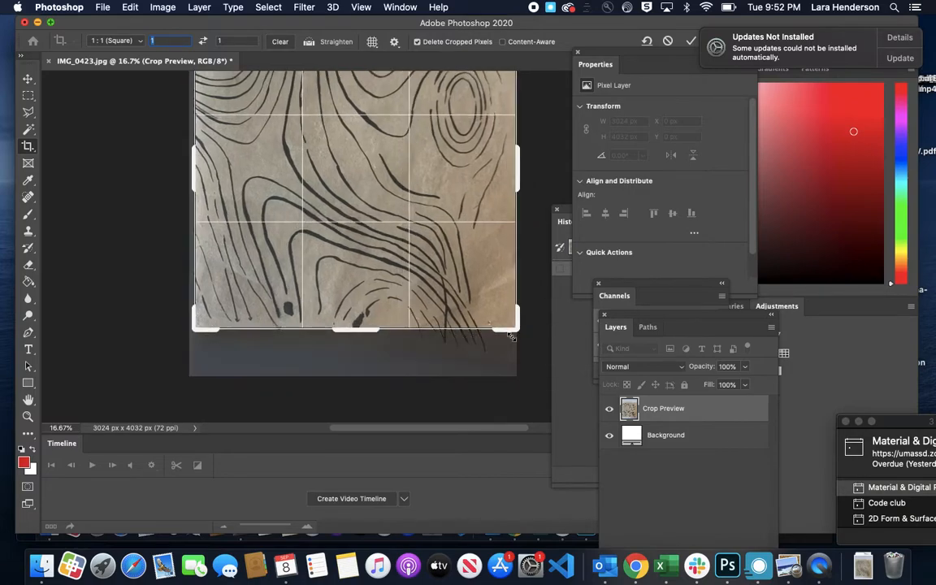
Step: Reposition the drawing inside the square frame, adjust its size to about 2966 px and apply the crop
{"action": "scroll", "coordinate": [487, 309], "scroll_direction": "up", "scroll_amount": 5}
{"action": "scroll", "coordinate": [438, 228], "scroll_direction": "down", "scroll_amount": 3}
{"action": "left_click_drag", "start_coordinate": [433, 215], "coordinate": [433, 194]}
{"action": "scroll", "coordinate": [433, 193], "scroll_direction": "up", "scroll_amount": 3}
{"action": "scroll", "coordinate": [433, 194], "scroll_direction": "down", "scroll_amount": 3}
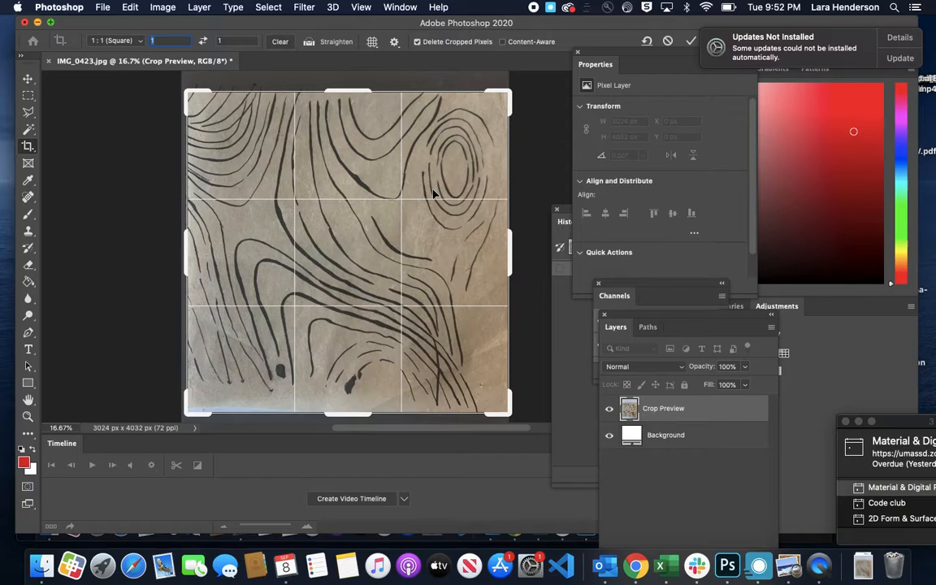
{"action": "left_click_drag", "start_coordinate": [504, 91], "coordinate": [505, 88]}
{"action": "left_click", "coordinate": [28, 79]}
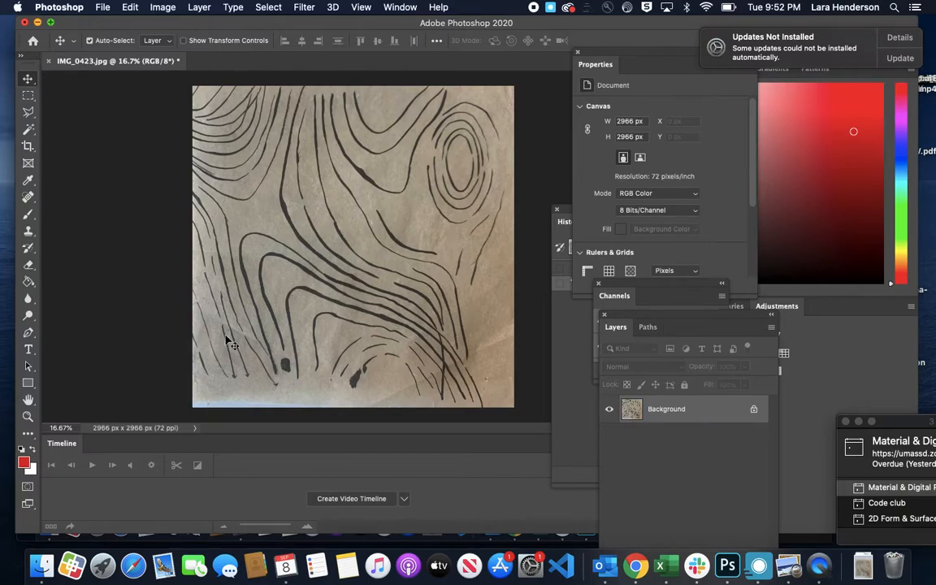
Step: Convert the cropped image to Grayscale mode, discarding its color information
{"action": "left_click", "coordinate": [163, 7]}
{"action": "mouse_move", "coordinate": [300, 25]}
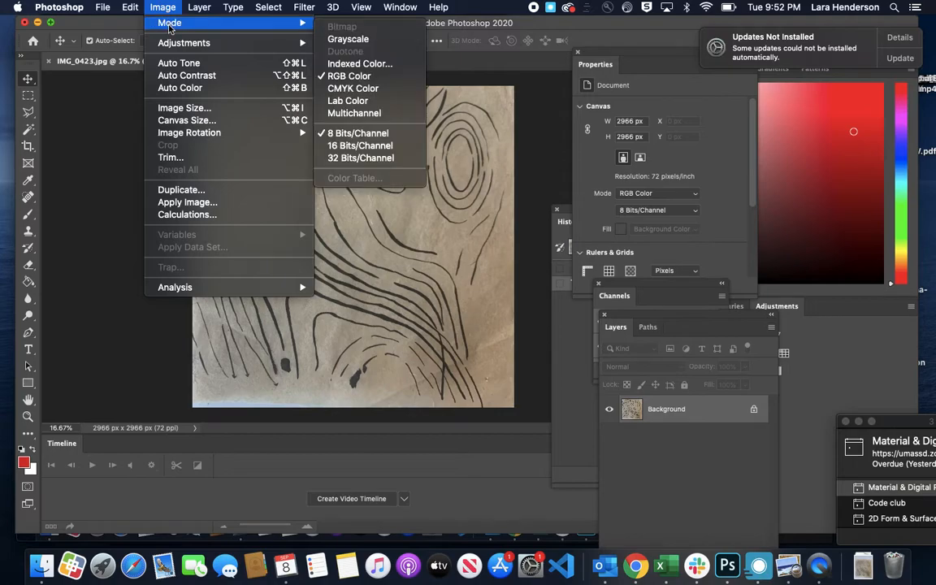
{"action": "left_click", "coordinate": [352, 42]}
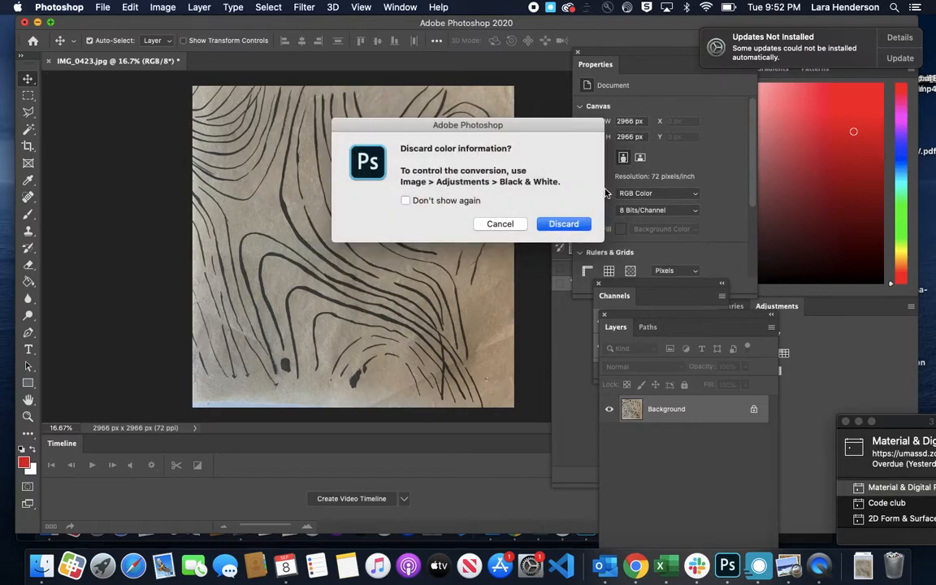
{"action": "left_click", "coordinate": [572, 229]}
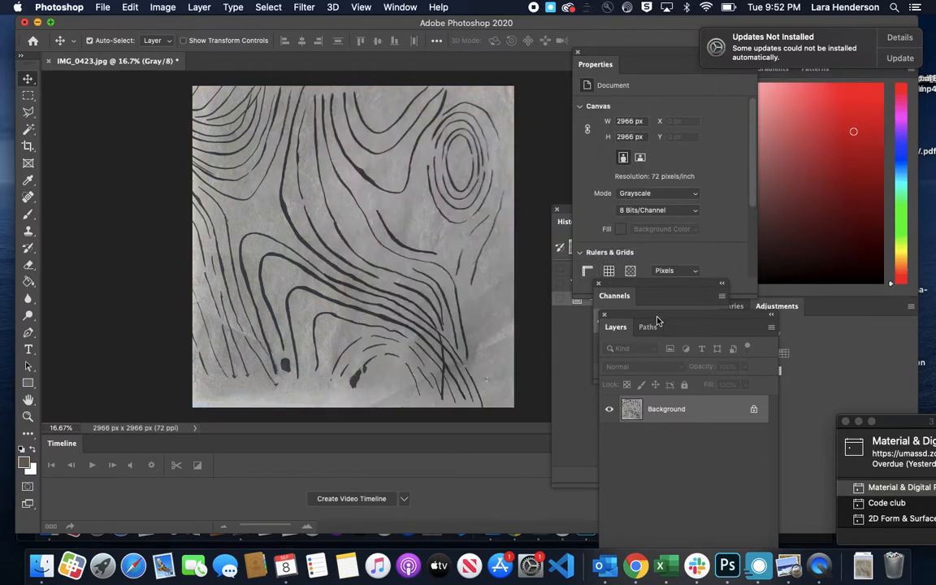
Step: Turn the locked Background into a regular layer, keeping the default name and settings
{"action": "left_click_drag", "start_coordinate": [659, 321], "coordinate": [650, 147]}
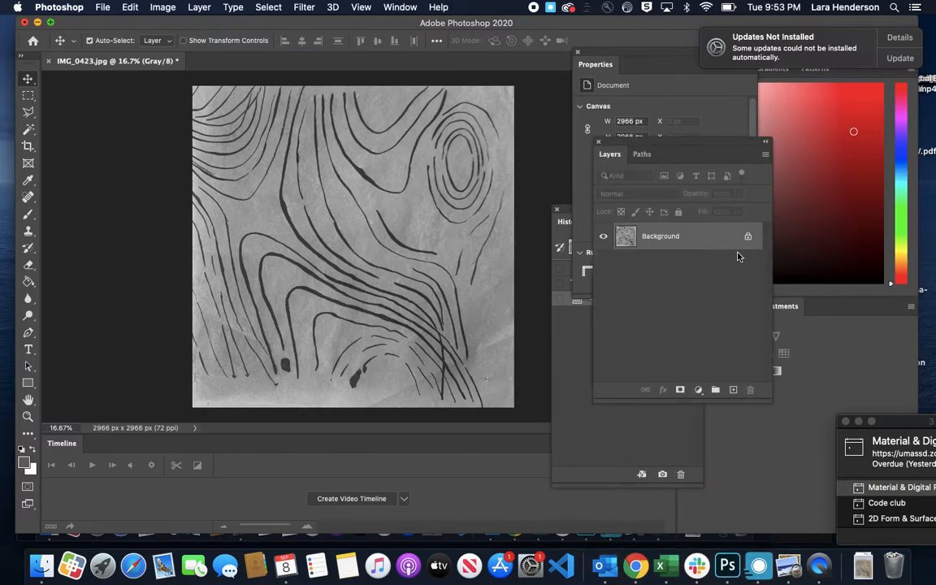
{"action": "double_click", "coordinate": [663, 237]}
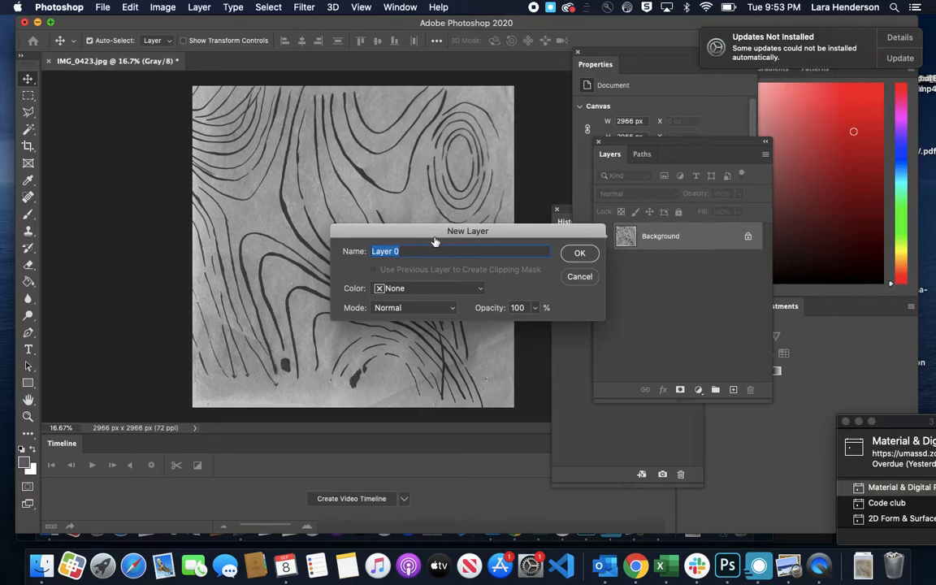
{"action": "left_click", "coordinate": [579, 253]}
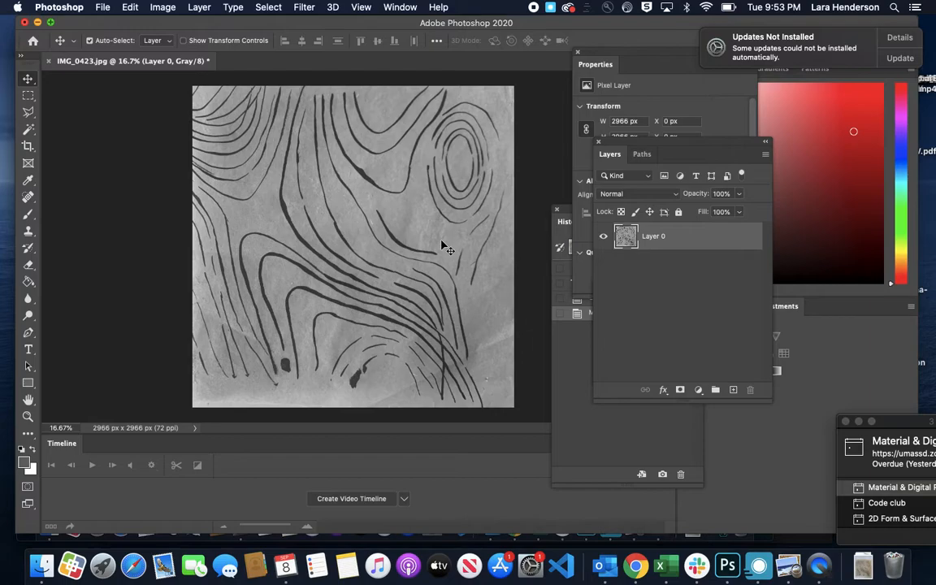
Step: Add a Levels adjustment layer above the drawing and arrange the floating panels so the full histogram is accessible
{"action": "left_click", "coordinate": [698, 392]}
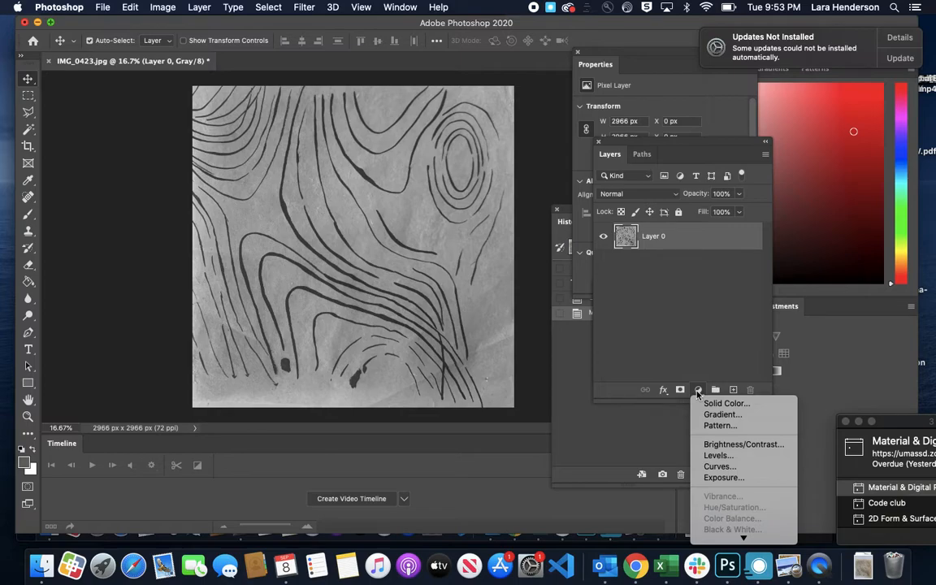
{"action": "left_click", "coordinate": [718, 455]}
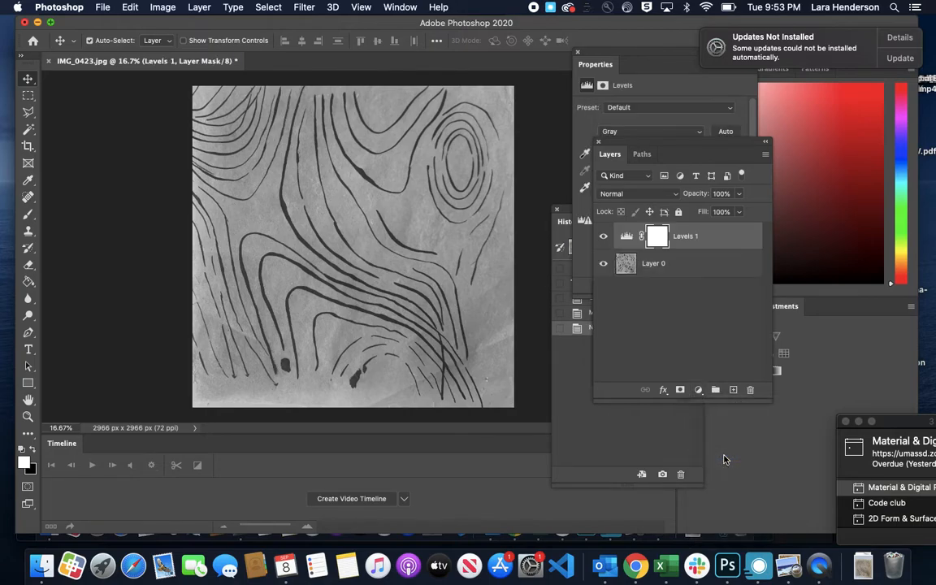
{"action": "left_click_drag", "start_coordinate": [651, 149], "coordinate": [699, 160]}
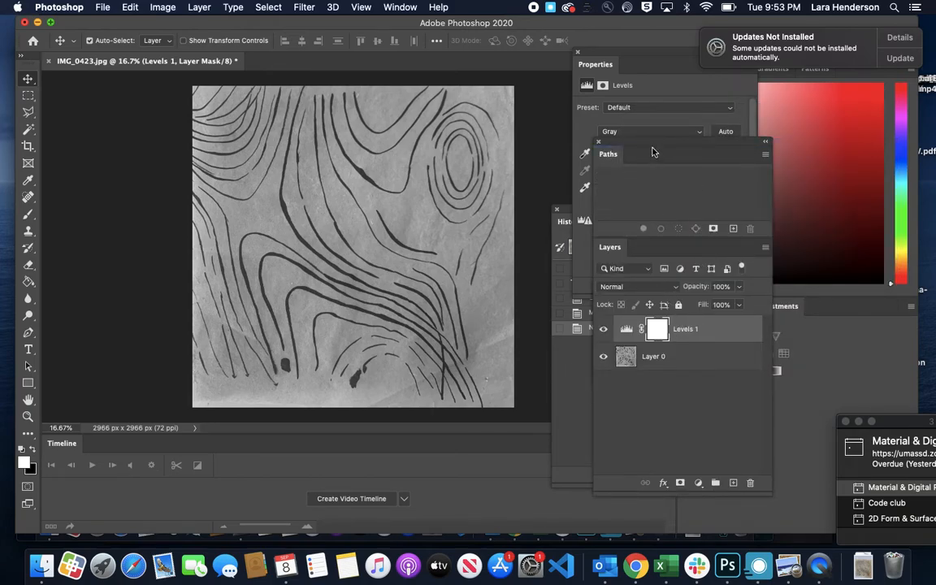
{"action": "left_click_drag", "start_coordinate": [657, 145], "coordinate": [800, 100]}
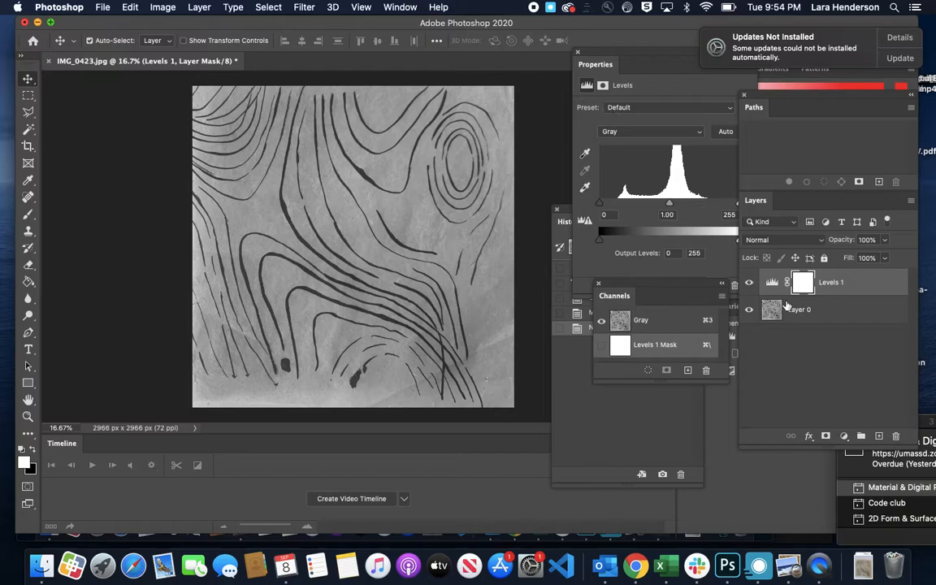
{"action": "left_click_drag", "start_coordinate": [587, 65], "coordinate": [621, 108]}
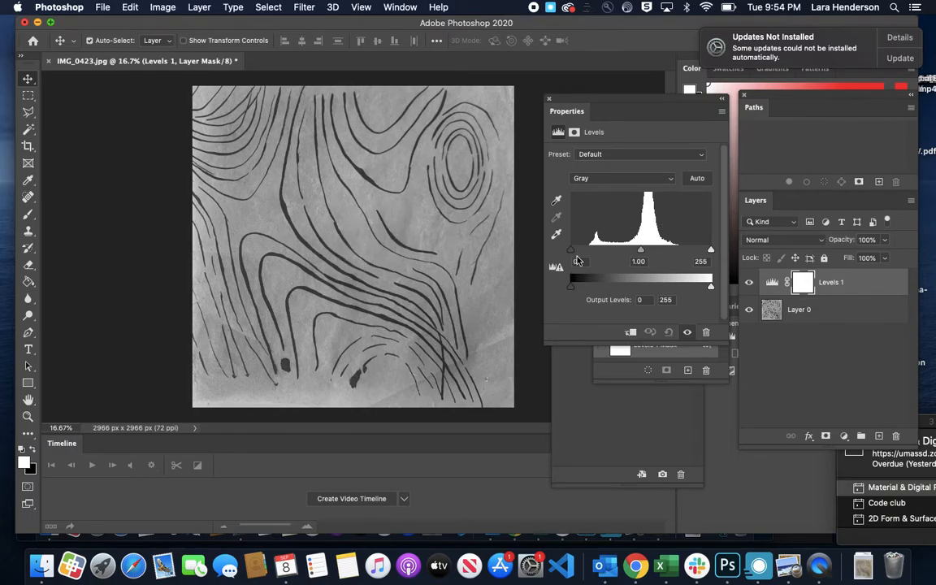
Step: Set the Levels black input to 45 and white input to 120 to turn the paper white and the lines black
{"action": "mouse_move", "coordinate": [573, 253]}
{"action": "left_mouse_down"}
{"action": "mouse_move", "coordinate": [595, 252]}
{"action": "mouse_move", "coordinate": [556, 247]}
{"action": "left_mouse_up"}
{"action": "left_click_drag", "start_coordinate": [557, 249], "coordinate": [595, 253]}
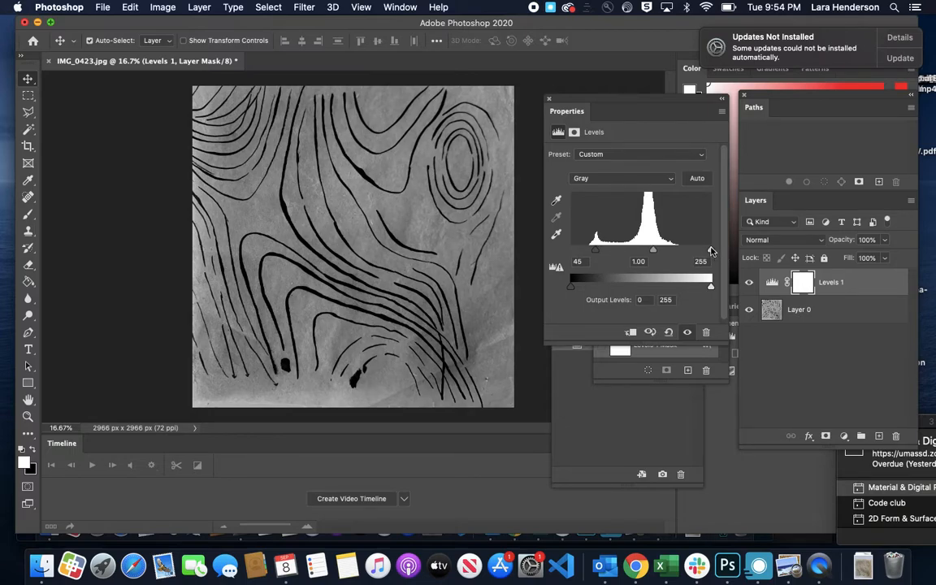
{"action": "mouse_move", "coordinate": [709, 251]}
{"action": "left_mouse_down"}
{"action": "mouse_move", "coordinate": [612, 251]}
{"action": "mouse_move", "coordinate": [653, 251]}
{"action": "mouse_move", "coordinate": [635, 248]}
{"action": "left_mouse_up"}
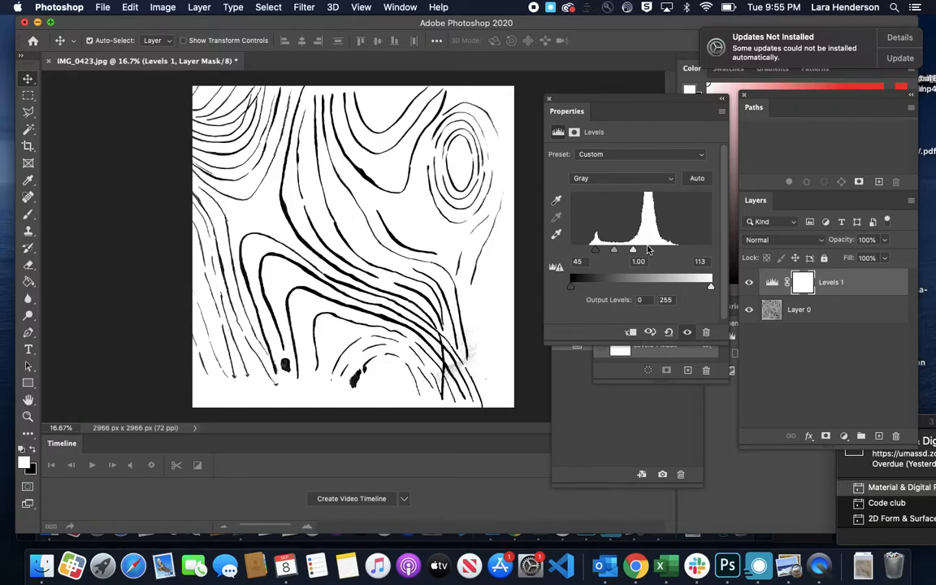
{"action": "left_click_drag", "start_coordinate": [634, 252], "coordinate": [637, 252]}
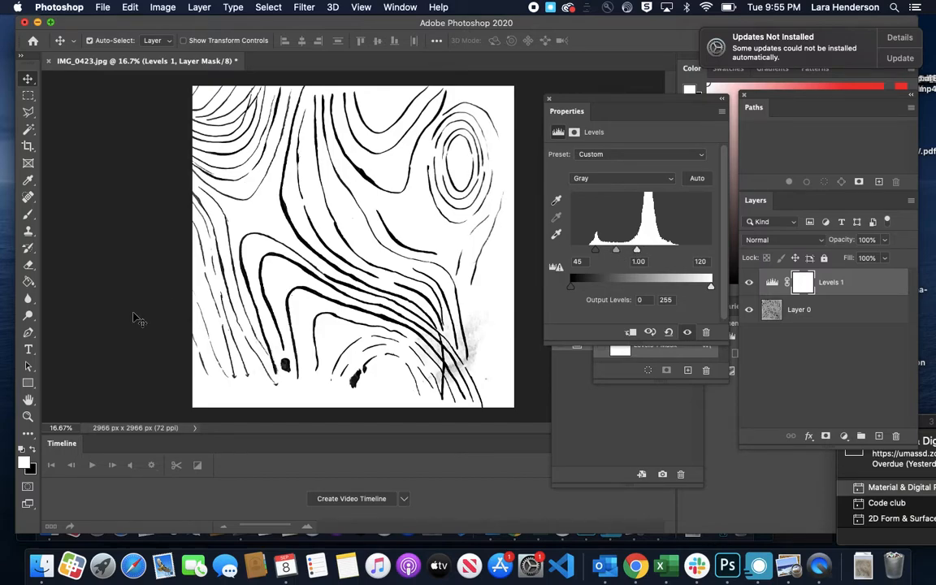
Step: Dodge the gray smudge beside the crossing lines at the drawing's lower right on Layer 0, using Shadows range and 52% exposure
{"action": "key", "text": "z"}
{"action": "left_click", "coordinate": [447, 356]}
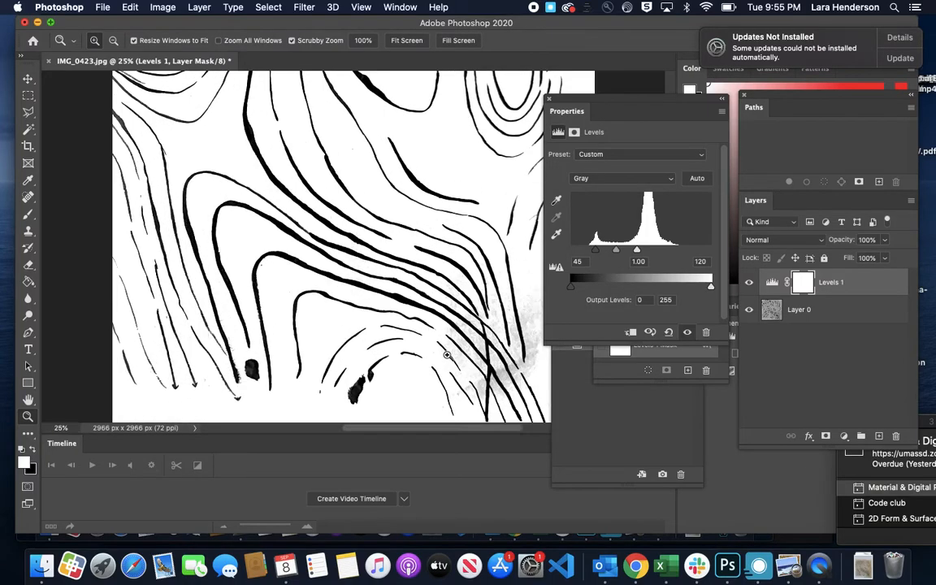
{"action": "left_click", "coordinate": [482, 367]}
{"action": "scroll", "coordinate": [345, 338], "scroll_direction": "down", "scroll_amount": 5}
{"action": "scroll", "coordinate": [344, 338], "scroll_direction": "up", "scroll_amount": 4}
{"action": "left_click", "coordinate": [369, 309]}
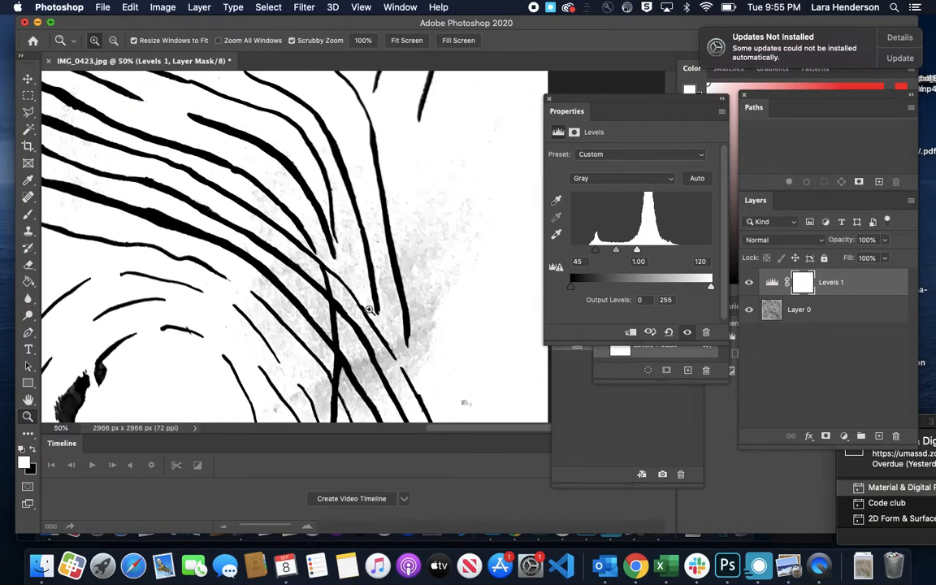
{"action": "left_click", "coordinate": [29, 316]}
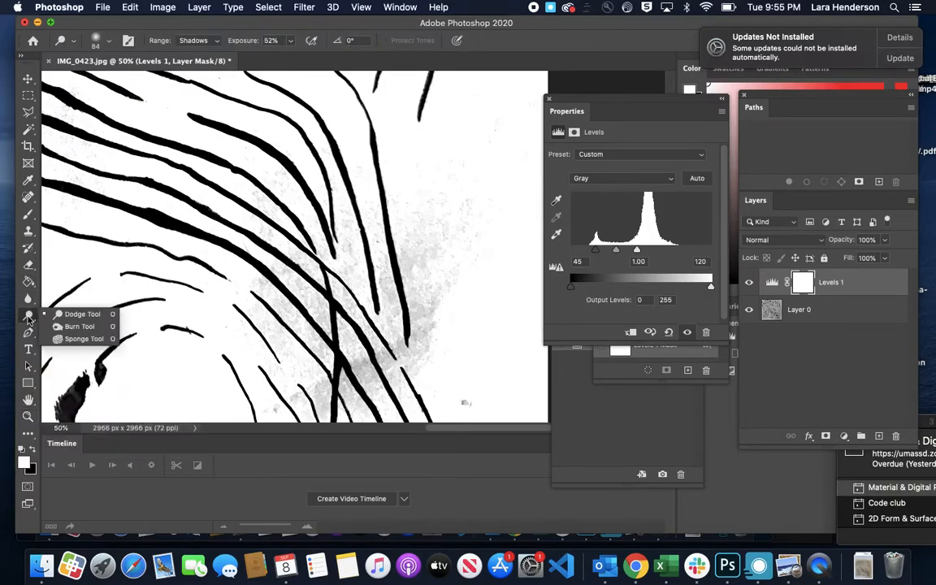
{"action": "left_click", "coordinate": [74, 316]}
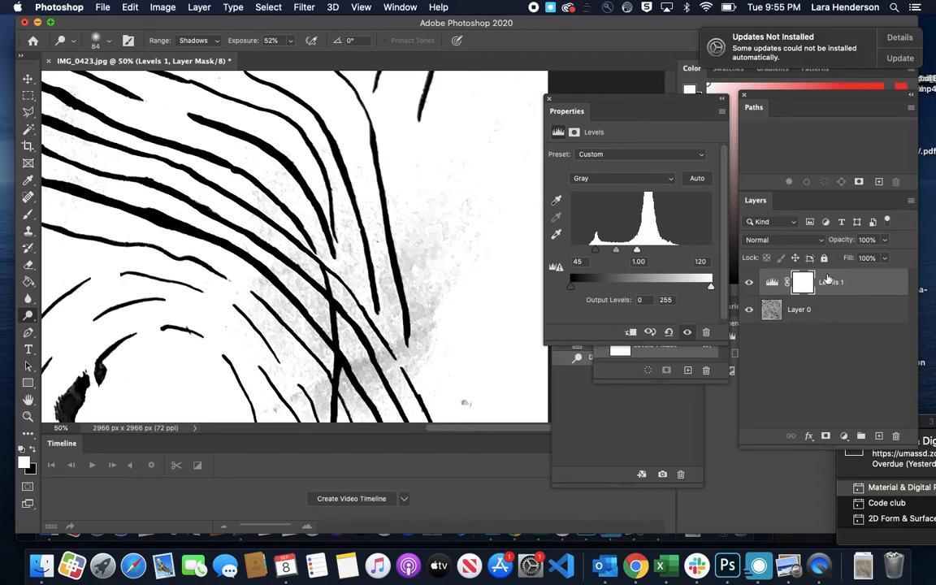
{"action": "left_click", "coordinate": [836, 315]}
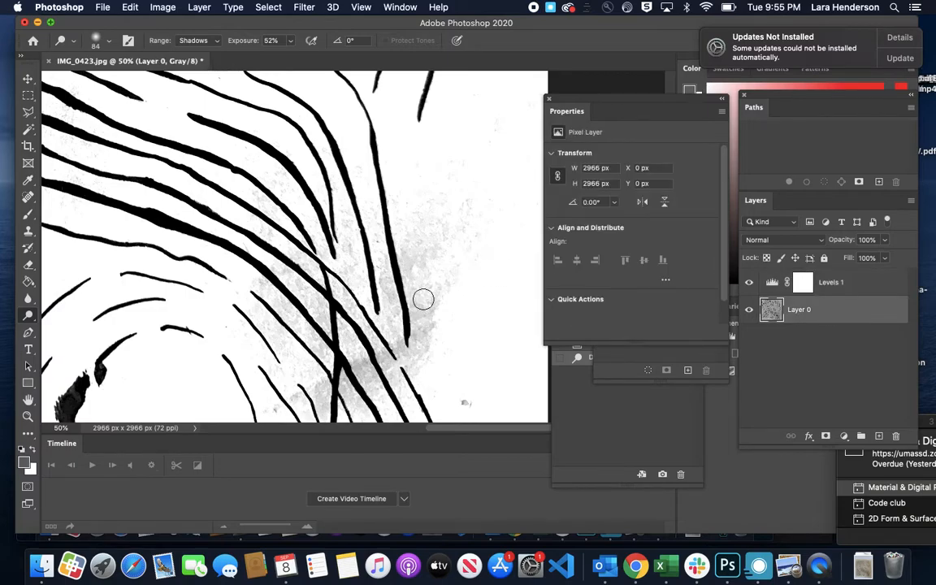
{"action": "mouse_move", "coordinate": [437, 298]}
{"action": "left_mouse_down"}
{"action": "mouse_move", "coordinate": [436, 232]}
{"action": "mouse_move", "coordinate": [450, 304]}
{"action": "mouse_move", "coordinate": [456, 227]}
{"action": "mouse_move", "coordinate": [447, 223]}
{"action": "mouse_move", "coordinate": [449, 262]}
{"action": "mouse_move", "coordinate": [463, 196]}
{"action": "mouse_move", "coordinate": [482, 245]}
{"action": "mouse_move", "coordinate": [502, 188]}
{"action": "mouse_move", "coordinate": [495, 168]}
{"action": "mouse_move", "coordinate": [437, 203]}
{"action": "mouse_move", "coordinate": [437, 169]}
{"action": "mouse_move", "coordinate": [421, 265]}
{"action": "mouse_move", "coordinate": [413, 203]}
{"action": "mouse_move", "coordinate": [411, 261]}
{"action": "mouse_move", "coordinate": [384, 200]}
{"action": "mouse_move", "coordinate": [394, 248]}
{"action": "mouse_move", "coordinate": [383, 206]}
{"action": "mouse_move", "coordinate": [386, 234]}
{"action": "mouse_move", "coordinate": [395, 245]}
{"action": "mouse_move", "coordinate": [382, 185]}
{"action": "mouse_move", "coordinate": [392, 232]}
{"action": "left_mouse_up"}
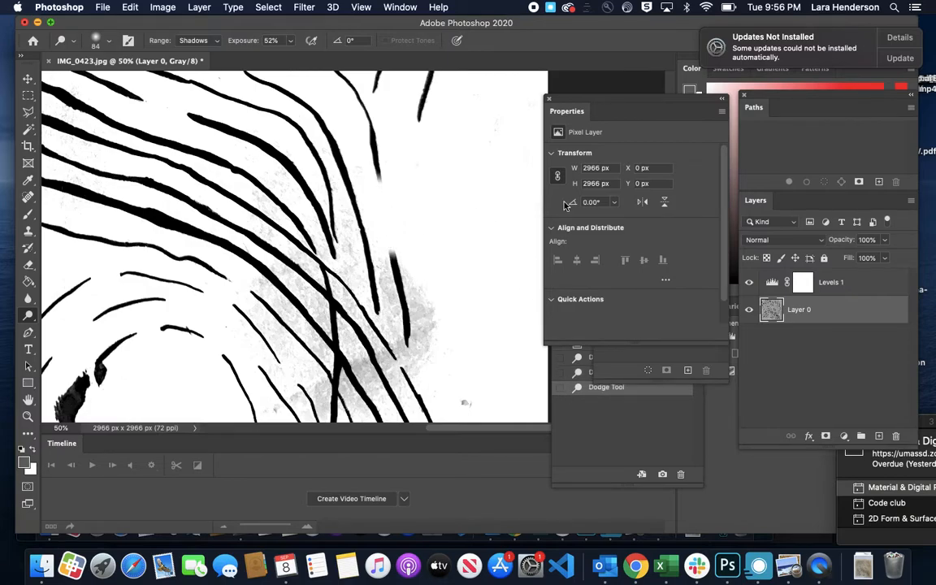
Step: Move the Properties panel aside, bring the full History panel forward and step back before the last Dodge stroke that erased part of a line
{"action": "left_click_drag", "start_coordinate": [605, 114], "coordinate": [819, 131]}
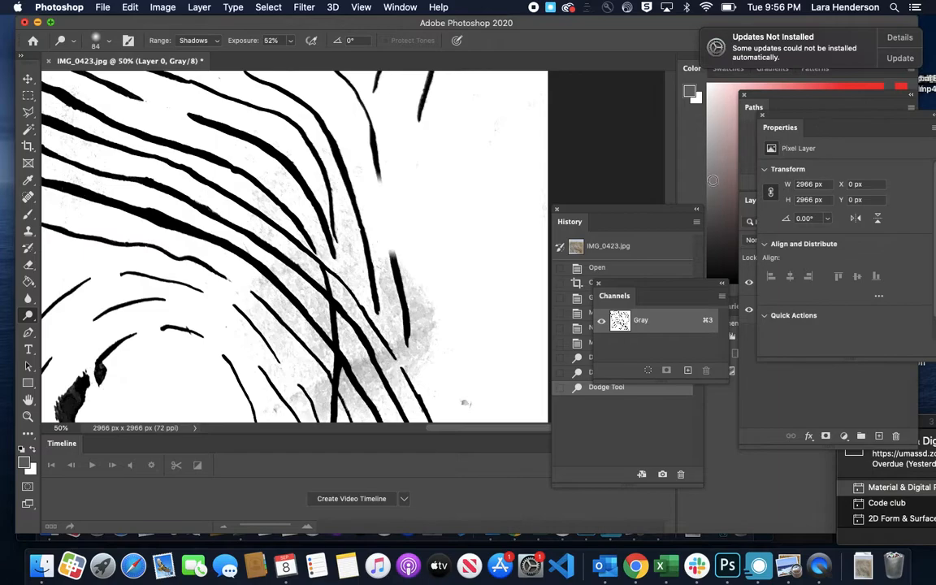
{"action": "left_click", "coordinate": [648, 212]}
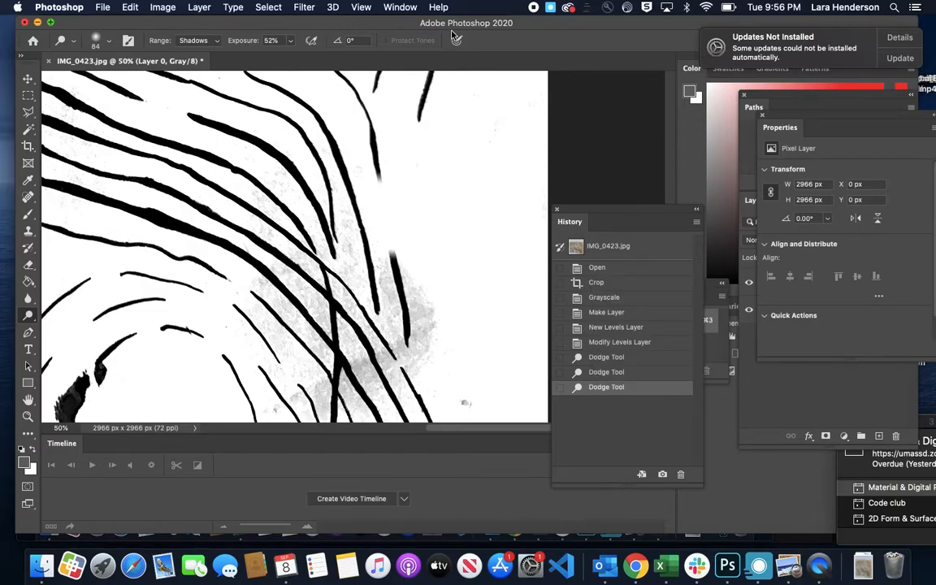
{"action": "left_click", "coordinate": [401, 7]}
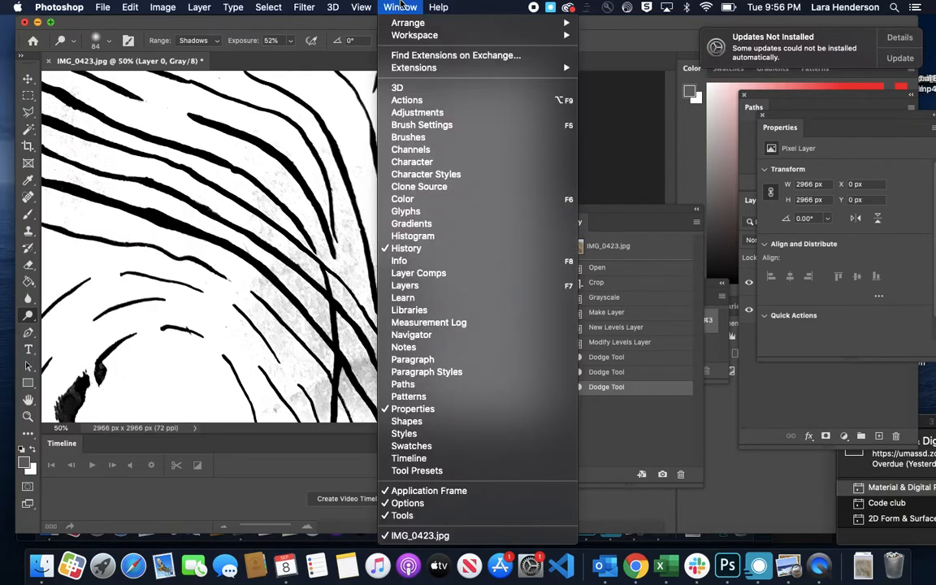
{"action": "left_click", "coordinate": [412, 249]}
{"action": "left_click", "coordinate": [400, 7]}
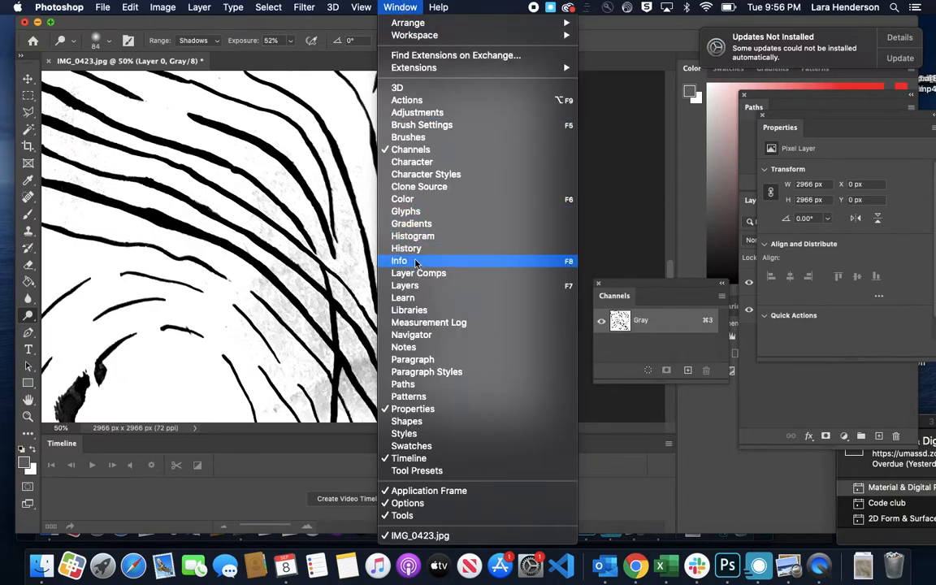
{"action": "left_click", "coordinate": [410, 248]}
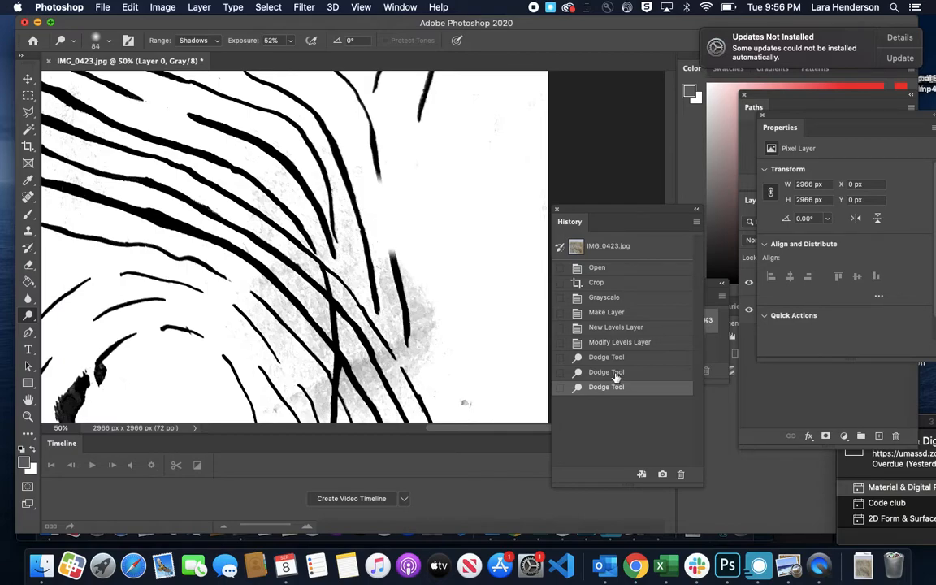
{"action": "left_click", "coordinate": [606, 372]}
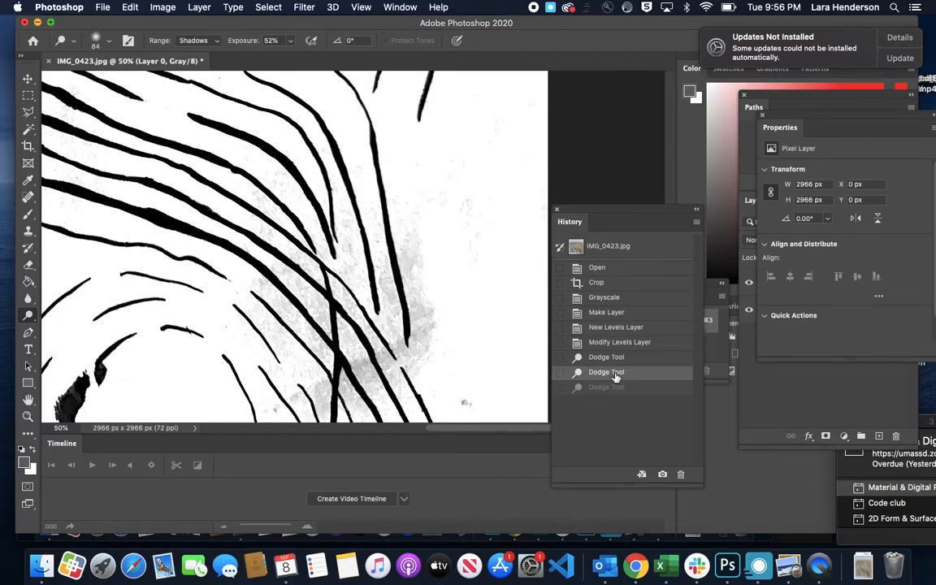
Step: Dodge stray gray specks in the white paper beside the lines along the drawing's right side and near its bottom edge
{"action": "mouse_move", "coordinate": [421, 272]}
{"action": "left_mouse_down"}
{"action": "mouse_move", "coordinate": [407, 215]}
{"action": "mouse_move", "coordinate": [408, 257]}
{"action": "mouse_move", "coordinate": [377, 246]}
{"action": "left_mouse_up"}
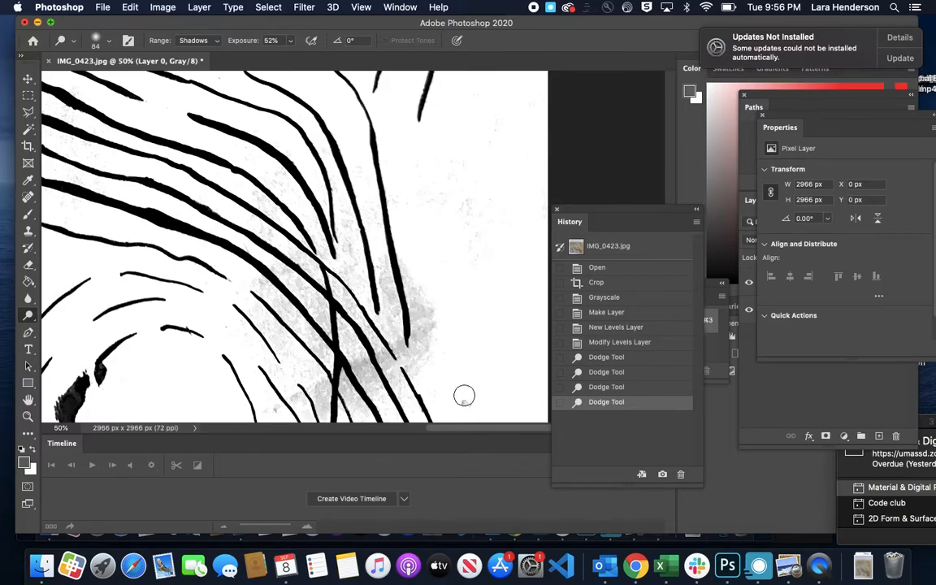
{"action": "left_click", "coordinate": [483, 228]}
{"action": "scroll", "coordinate": [483, 229], "scroll_direction": "up", "scroll_amount": 5}
{"action": "mouse_move", "coordinate": [413, 153]}
{"action": "left_mouse_down"}
{"action": "mouse_move", "coordinate": [414, 182]}
{"action": "mouse_move", "coordinate": [420, 176]}
{"action": "left_mouse_up"}
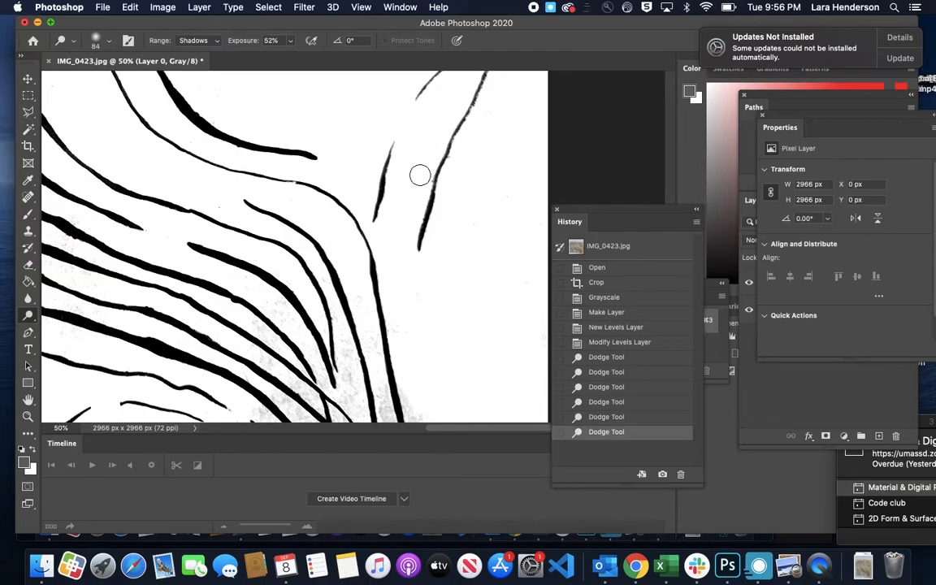
{"action": "scroll", "coordinate": [420, 174], "scroll_direction": "down", "scroll_amount": 10}
{"action": "left_click_drag", "start_coordinate": [288, 321], "coordinate": [286, 324]}
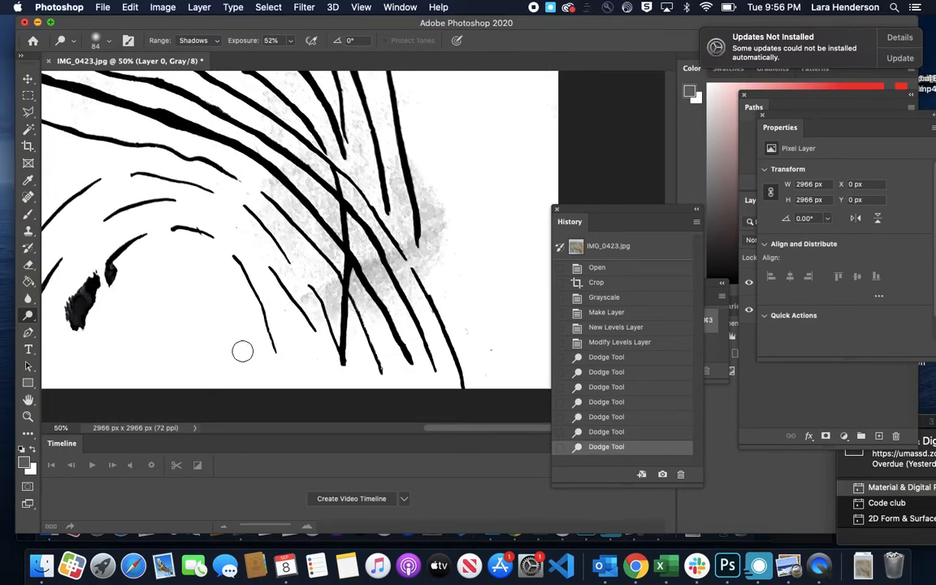
{"action": "left_click", "coordinate": [186, 382]}
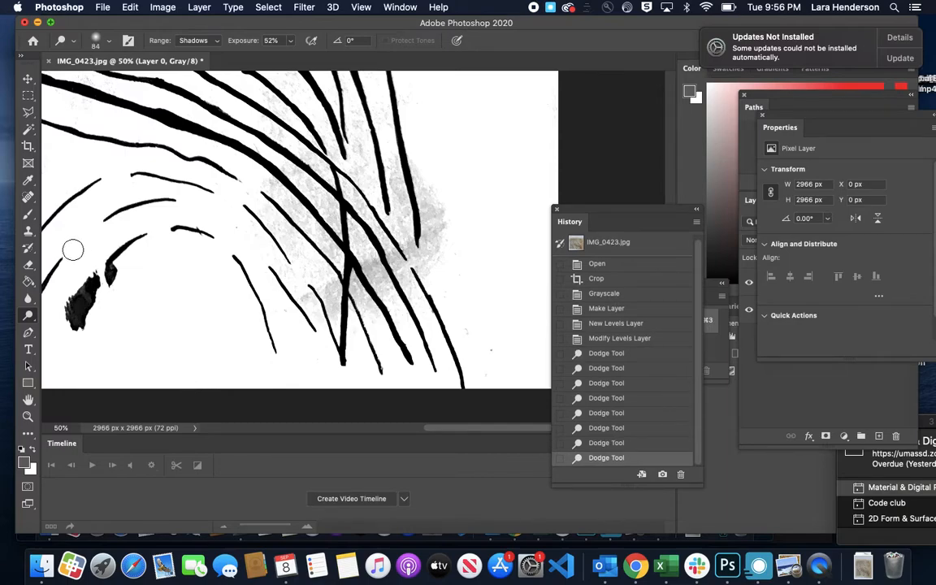
Step: Switch to the Magic Wand tool and clear the floating panels off the Layers panel, keeping Layer 0 active
{"action": "left_click", "coordinate": [30, 131]}
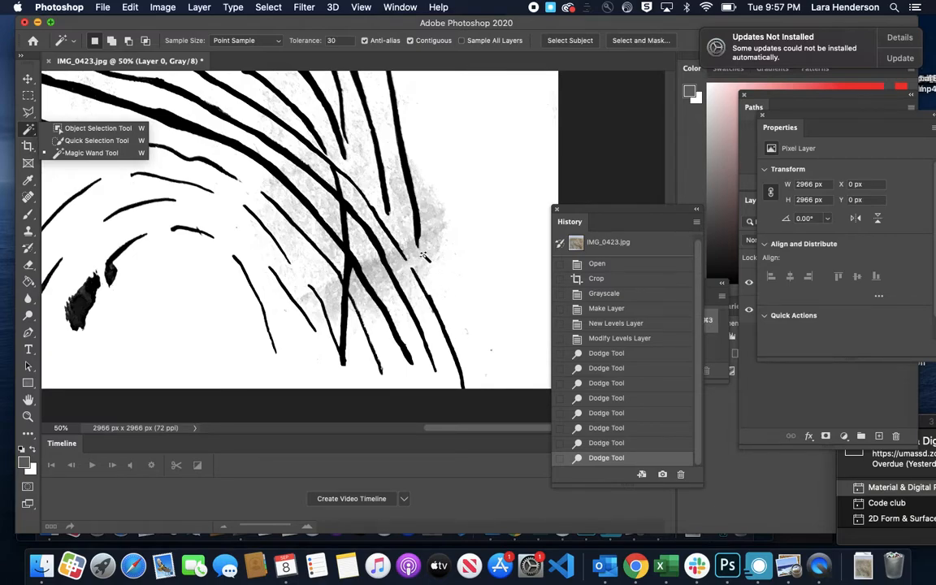
{"action": "left_click", "coordinate": [420, 255]}
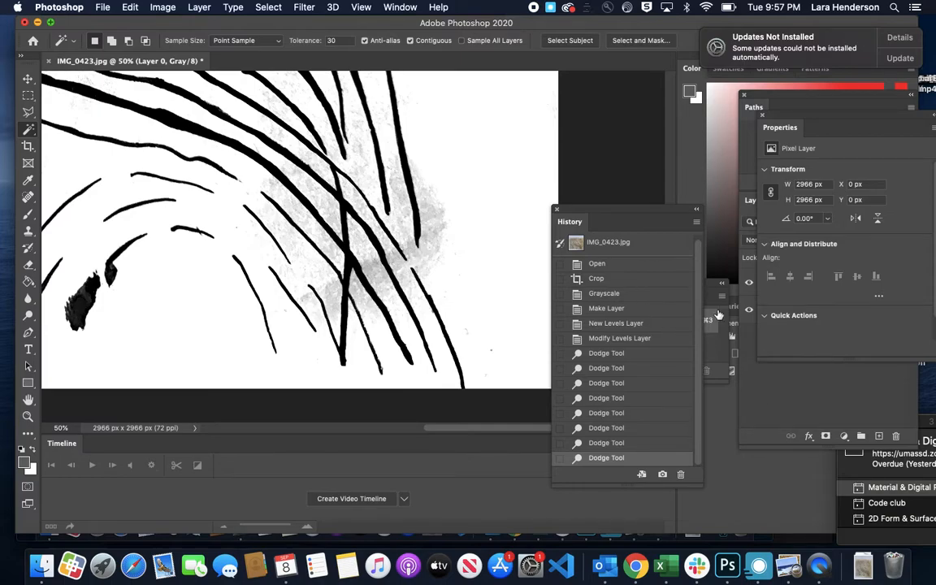
{"action": "left_click_drag", "start_coordinate": [712, 283], "coordinate": [665, 328]}
{"action": "left_click", "coordinate": [789, 401]}
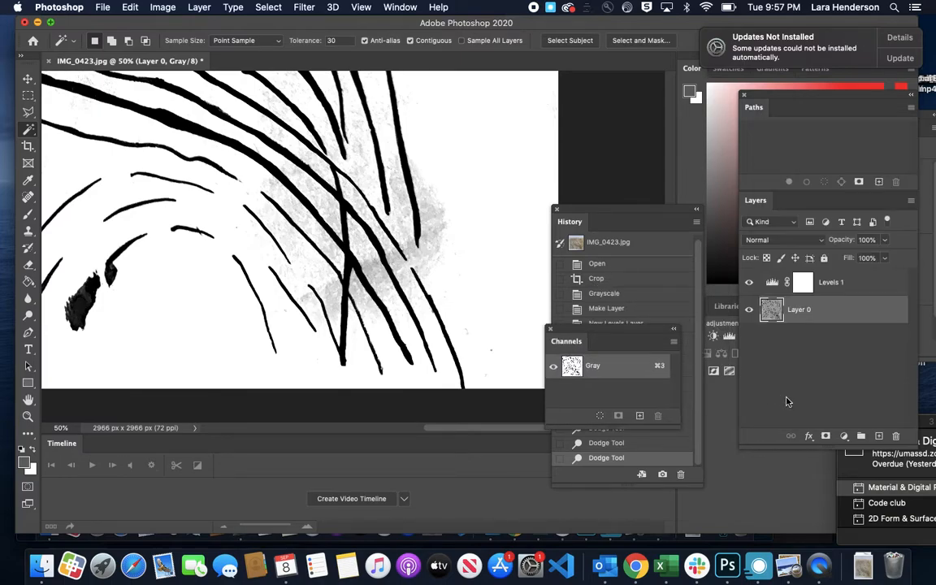
{"action": "left_click", "coordinate": [827, 310]}
Step: Try selecting the gray smudge beside the crossing lines with the Magic Wand at tolerance 30 and inspect the selection's extent
{"action": "left_click", "coordinate": [401, 214]}
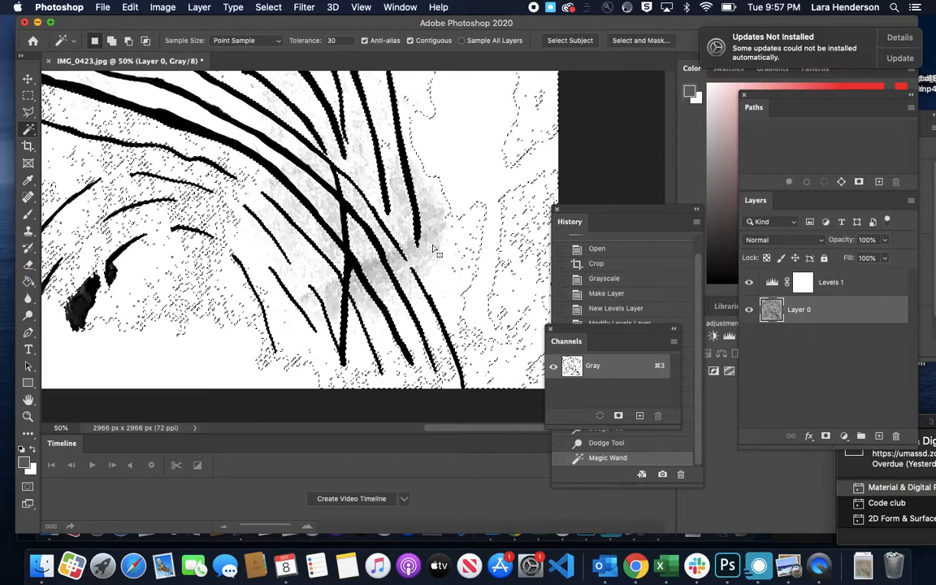
{"action": "scroll", "coordinate": [436, 253], "scroll_direction": "up", "scroll_amount": 3}
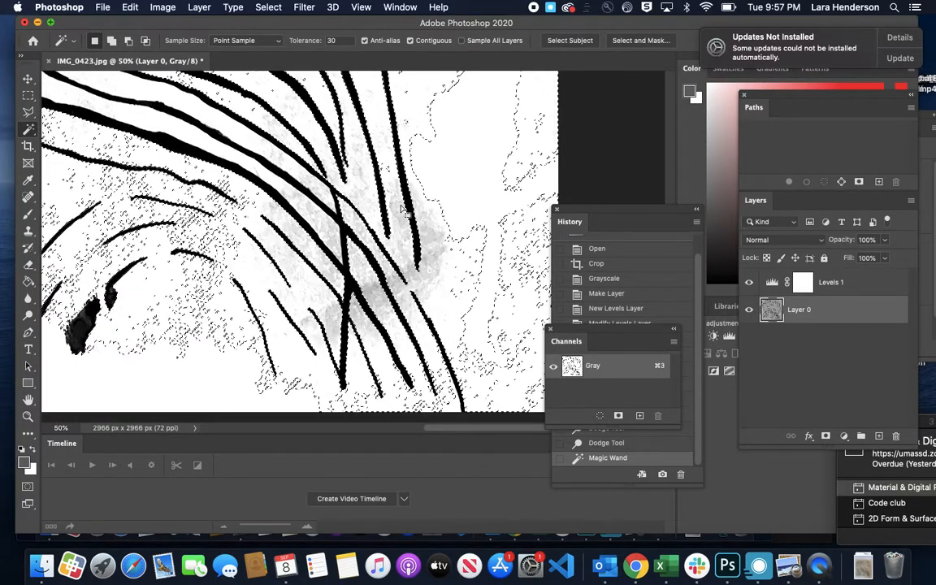
{"action": "scroll", "coordinate": [406, 229], "scroll_direction": "up", "scroll_amount": 8}
{"action": "scroll", "coordinate": [403, 224], "scroll_direction": "down", "scroll_amount": 5}
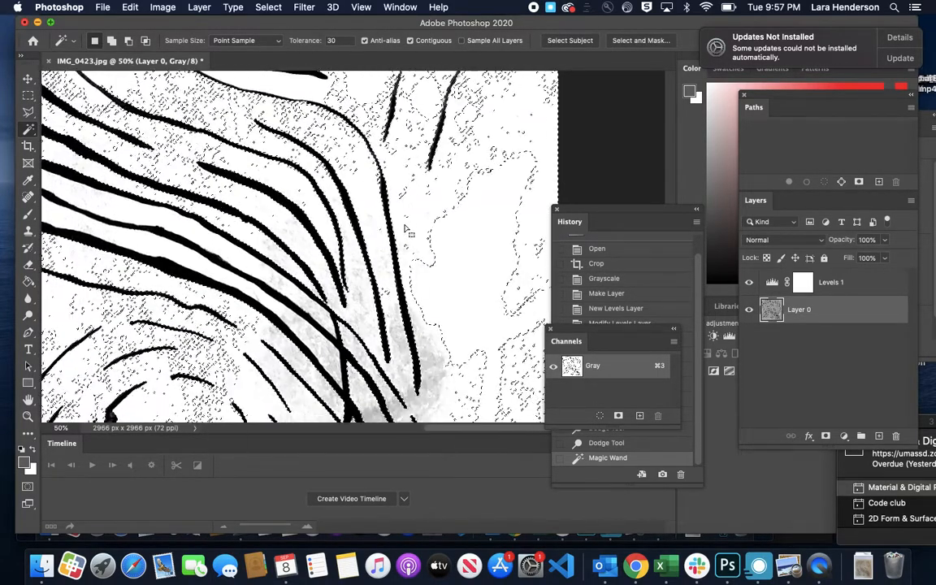
Step: Set the Magic Wand tolerance to 15, clear the selection and sample the outer edge of the gray smudge
{"action": "left_click", "coordinate": [338, 41]}
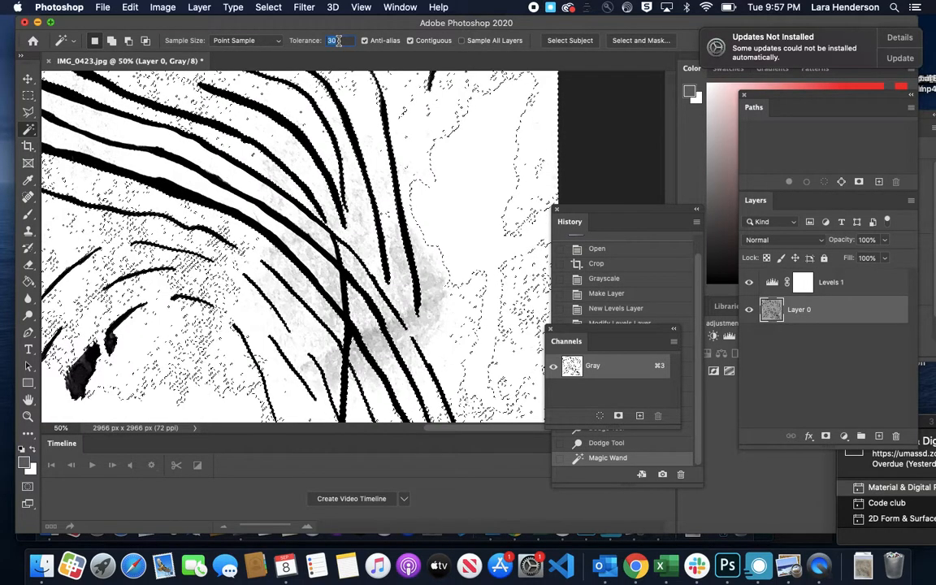
{"action": "type", "text": "1"}
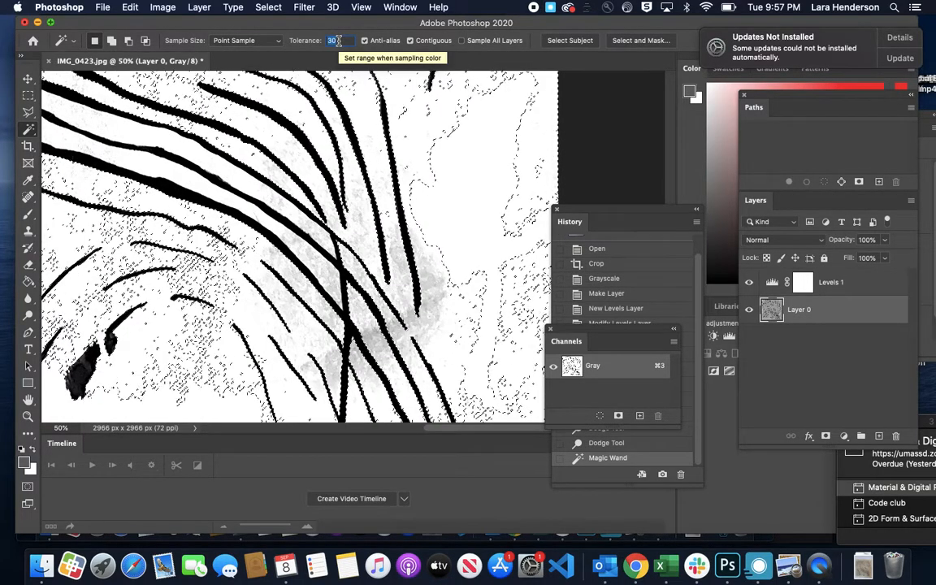
{"action": "type", "text": "5"}
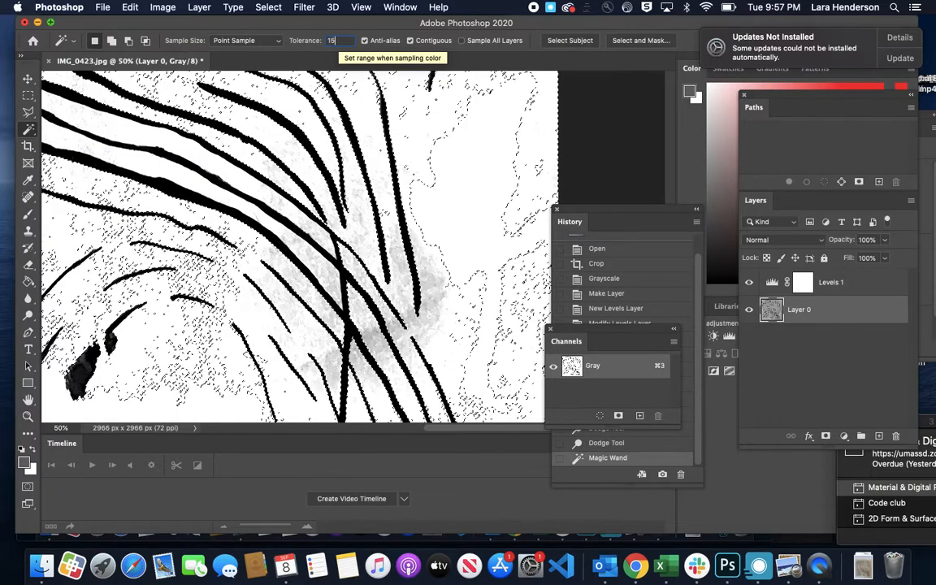
{"action": "key", "text": "super+d"}
{"action": "left_click", "coordinate": [433, 309]}
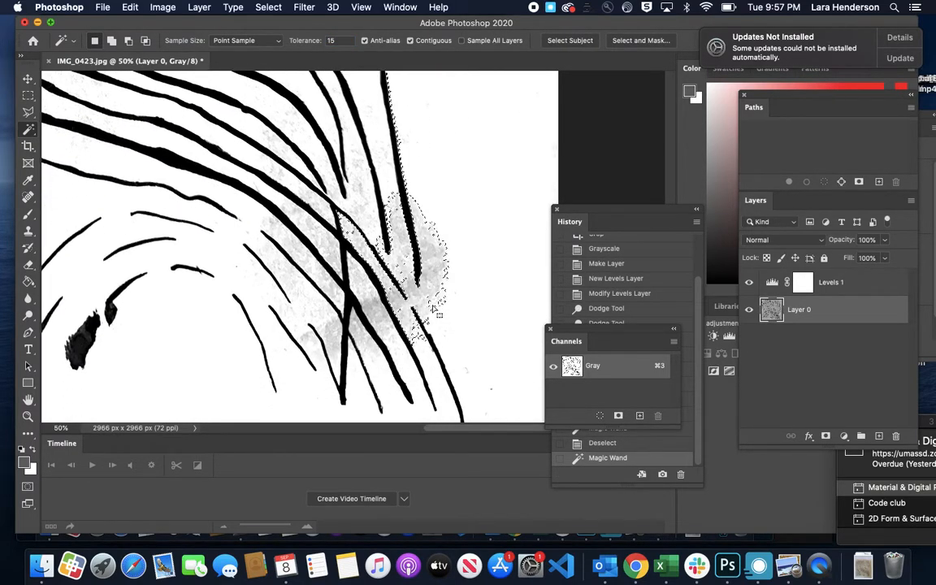
Step: Set the Magic Wand tolerance to 20, test it on several parts of the smudge and clear the selection
{"action": "left_click", "coordinate": [322, 38]}
{"action": "type", "text": "20"}
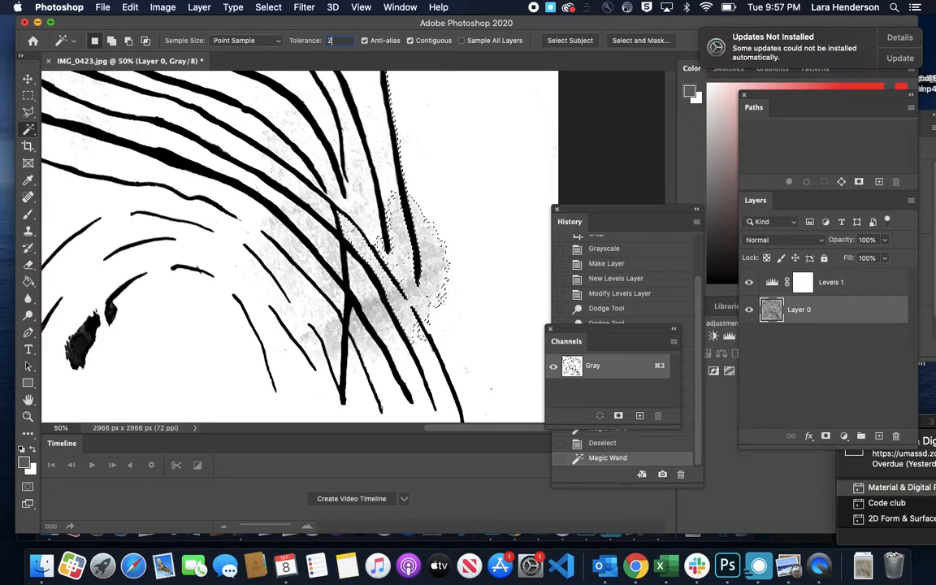
{"action": "left_click", "coordinate": [369, 218]}
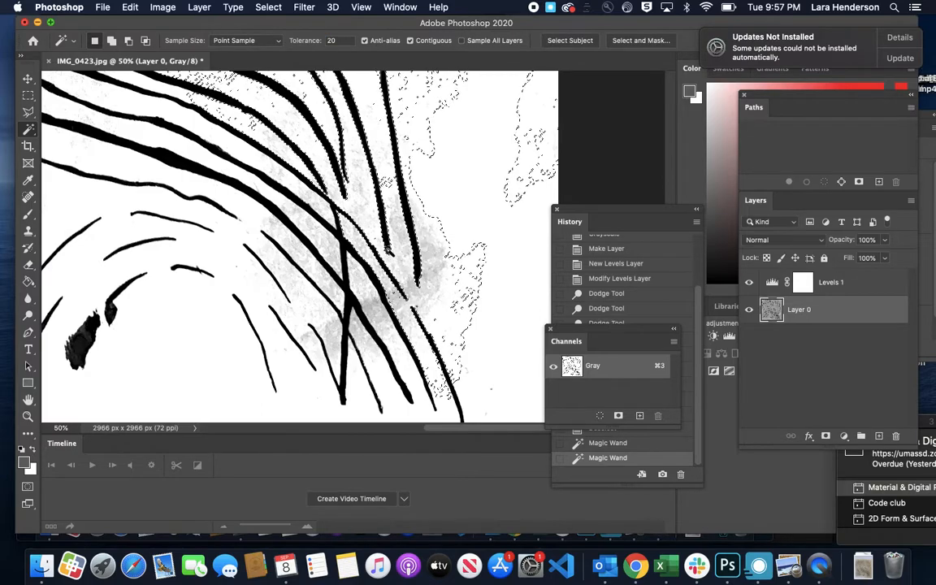
{"action": "left_click", "coordinate": [359, 339]}
{"action": "left_click", "coordinate": [389, 325]}
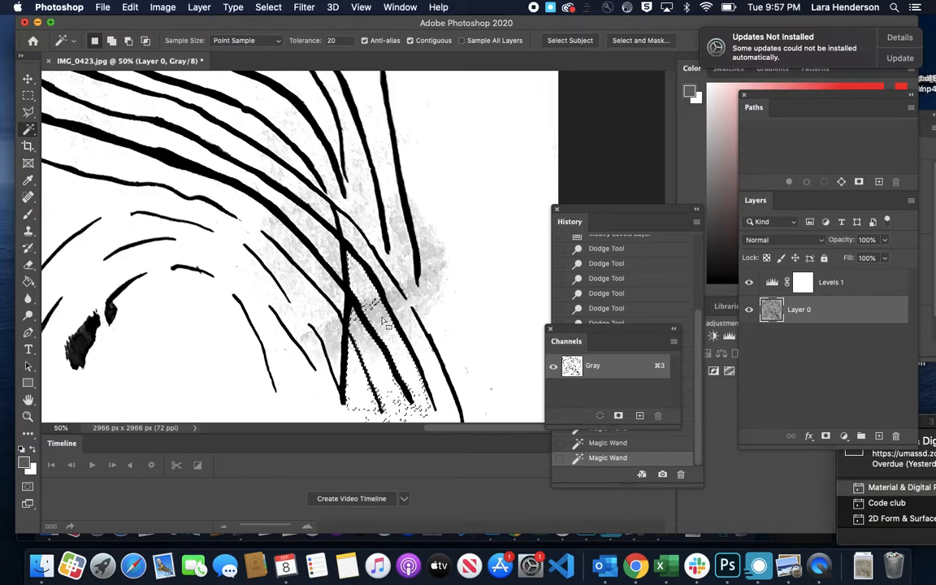
{"action": "key", "text": "super+d"}
Step: Build up a Magic Wand selection of the smudged paper between and around the crossing lines, and delete it from Layer 0
{"action": "left_click", "coordinate": [374, 314]}
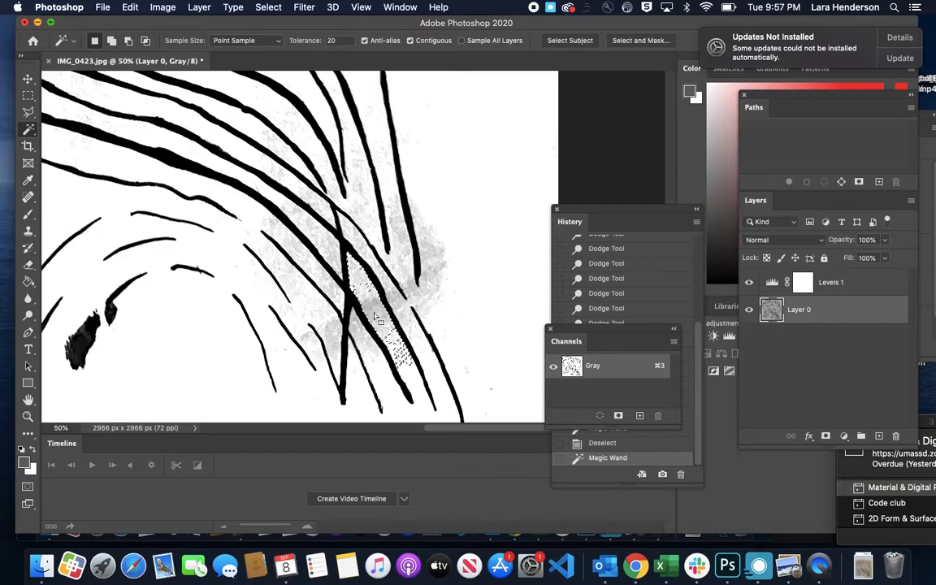
{"action": "left_click", "coordinate": [405, 269], "text": "shift"}
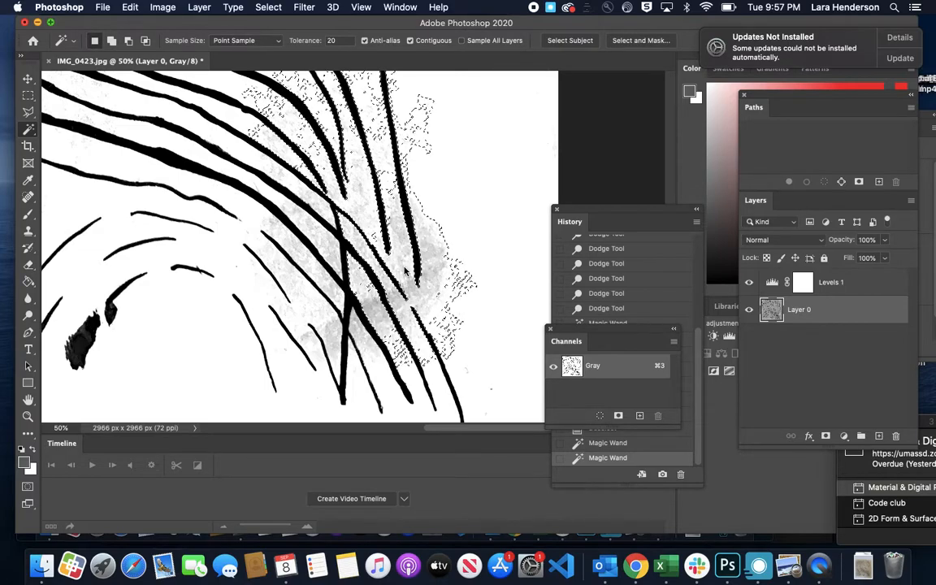
{"action": "left_click", "coordinate": [307, 307], "text": "shift"}
{"action": "left_click", "coordinate": [362, 341], "text": "shift"}
{"action": "left_click", "coordinate": [404, 212], "text": "shift"}
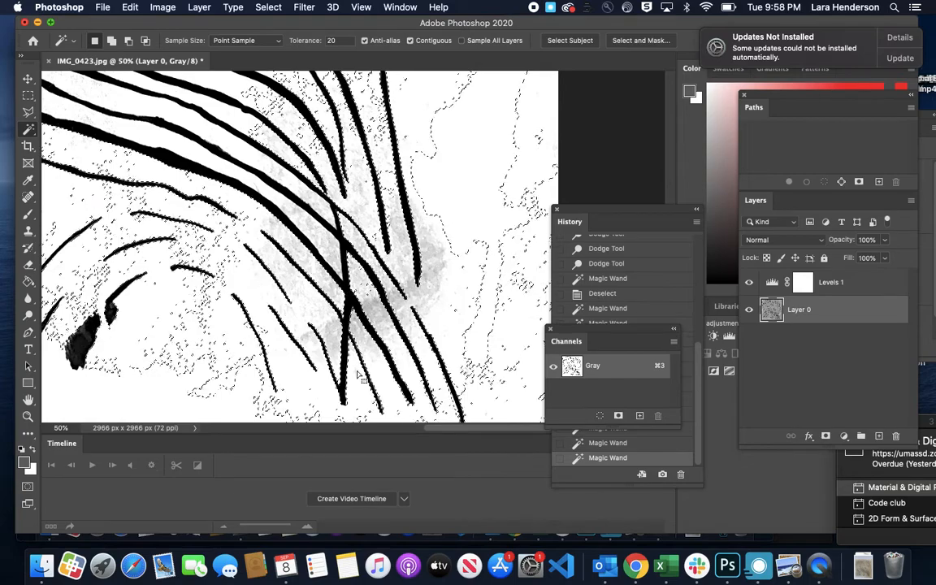
{"action": "scroll", "coordinate": [404, 212], "scroll_direction": "up", "scroll_amount": 1}
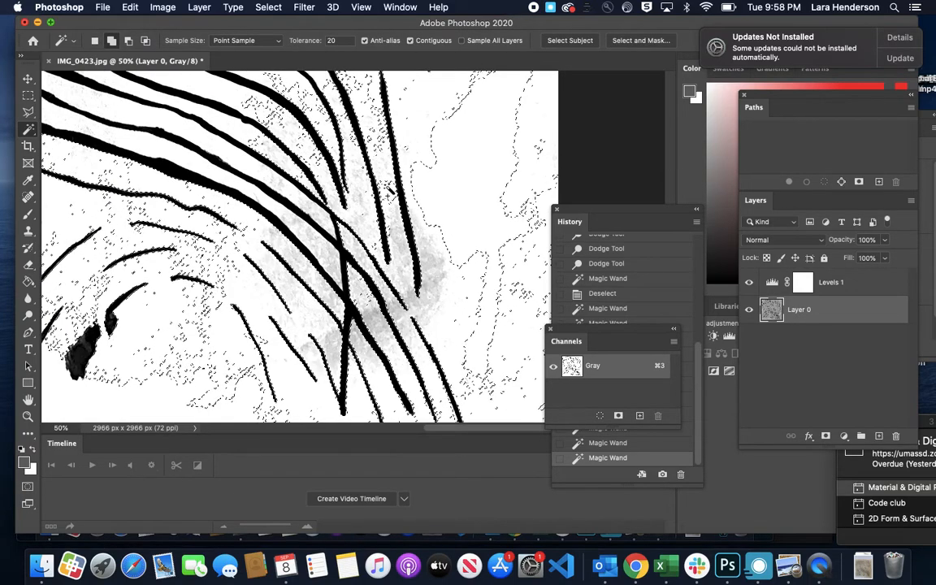
{"action": "left_click", "coordinate": [369, 242], "text": "shift"}
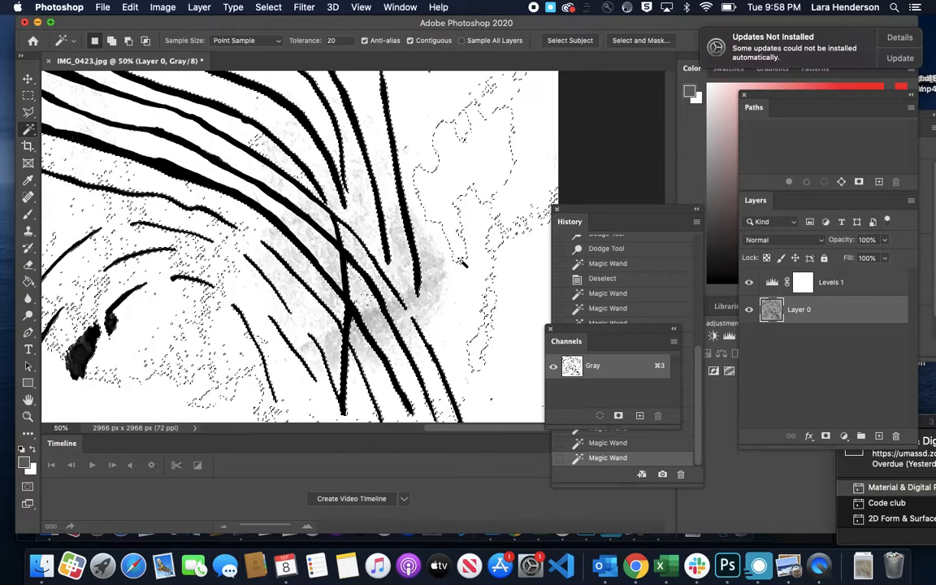
{"action": "key", "text": "Delete"}
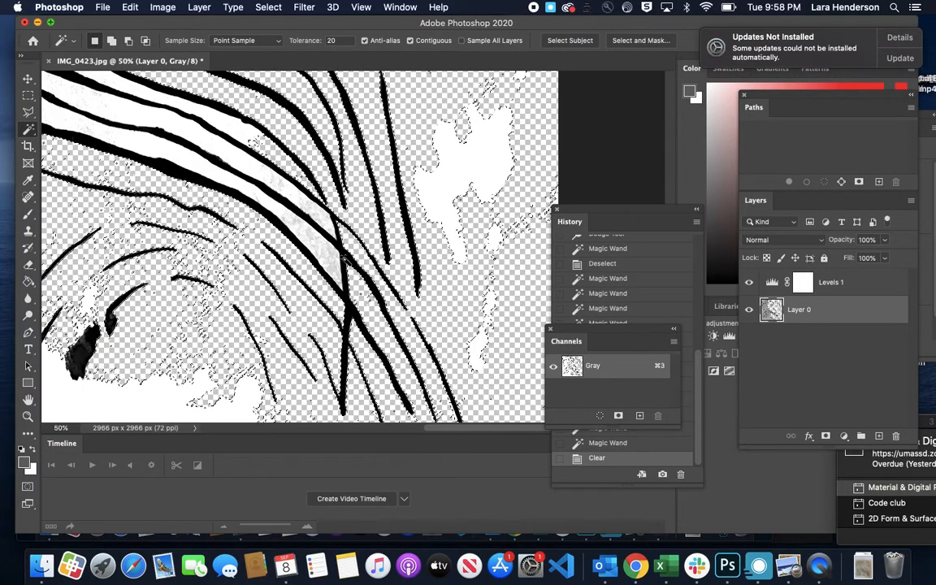
Step: Select the remaining smudged paper strips between the long diagonal lines above the crossing and delete them from Layer 0
{"action": "left_click", "coordinate": [332, 266]}
{"action": "key", "text": "shift"}
{"action": "left_click", "coordinate": [330, 227], "text": "shift"}
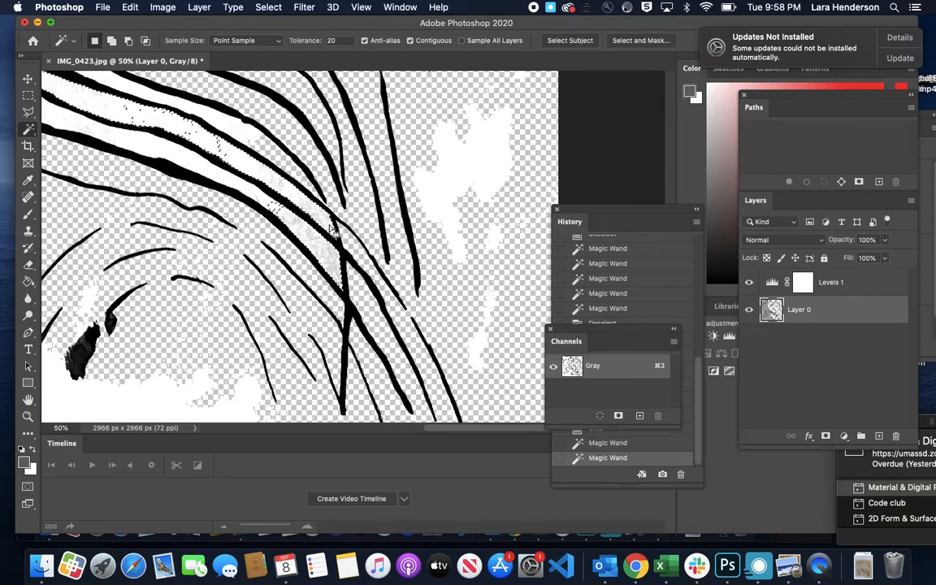
{"action": "key", "text": "Delete"}
{"action": "scroll", "coordinate": [325, 260], "scroll_direction": "up", "scroll_amount": 5}
{"action": "scroll", "coordinate": [325, 303], "scroll_direction": "up", "scroll_amount": 10}
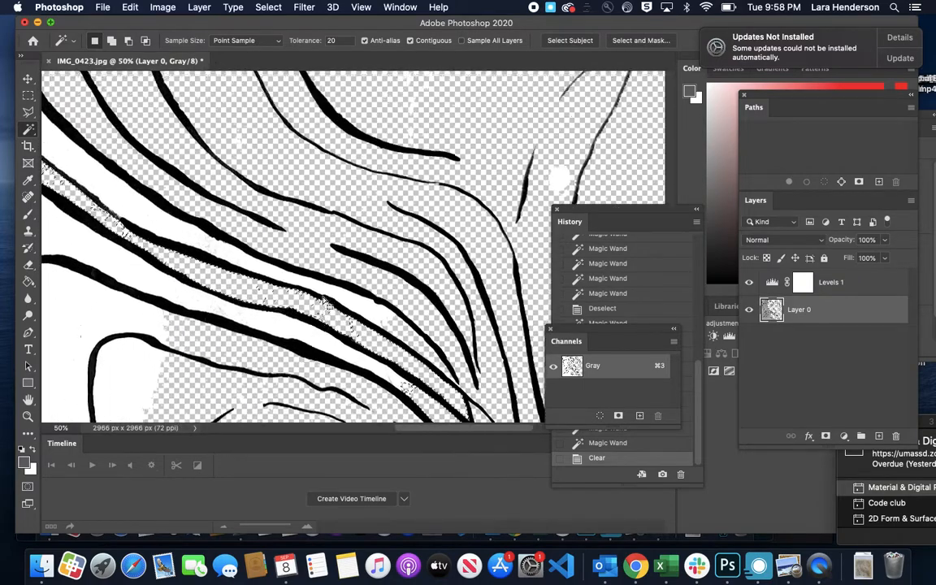
{"action": "scroll", "coordinate": [324, 303], "scroll_direction": "down", "scroll_amount": 10}
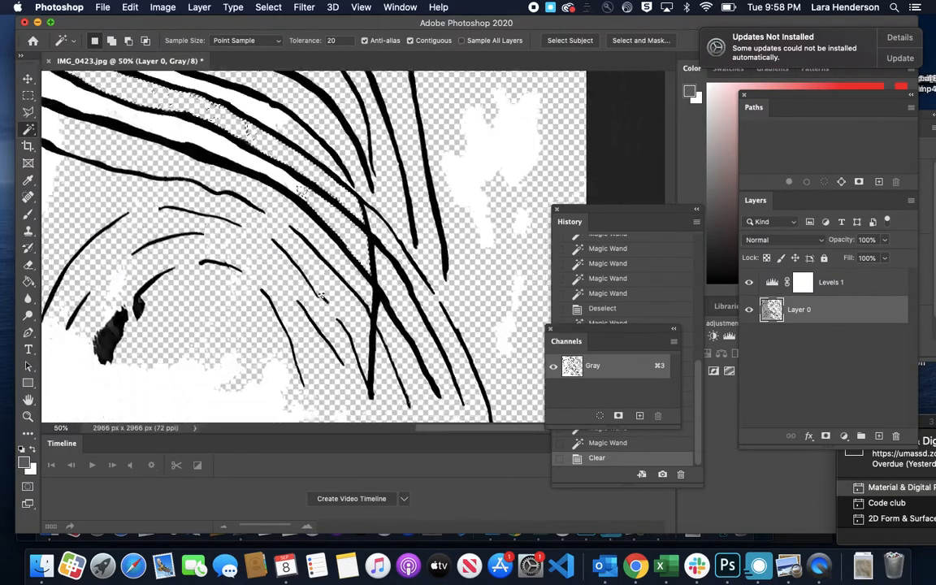
{"action": "scroll", "coordinate": [321, 297], "scroll_direction": "up", "scroll_amount": 1}
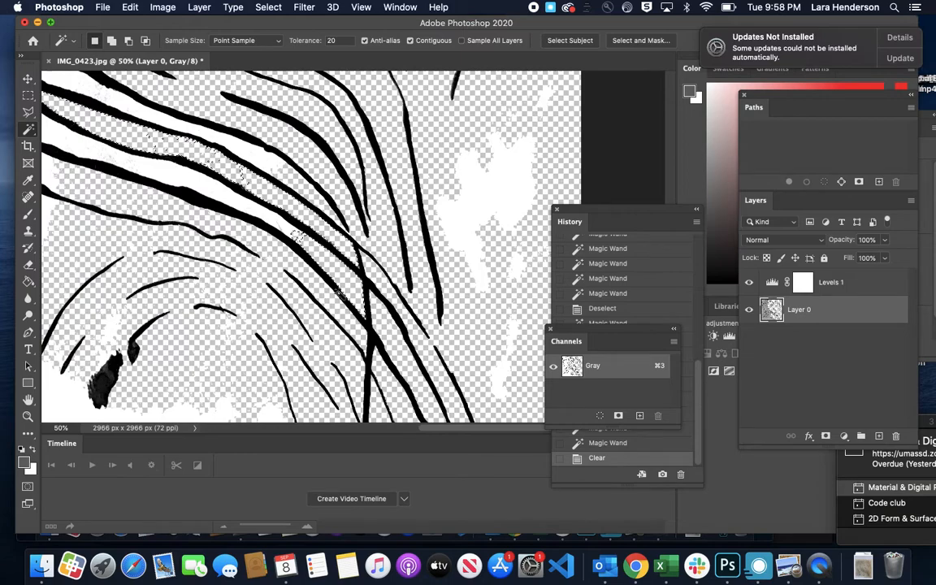
Step: Clear the selection and switch to the Rectangular Marquee tool
{"action": "left_click", "coordinate": [28, 95]}
{"action": "key", "text": "cmd+d"}
{"action": "scroll", "coordinate": [147, 173], "scroll_direction": "down", "scroll_amount": 3}
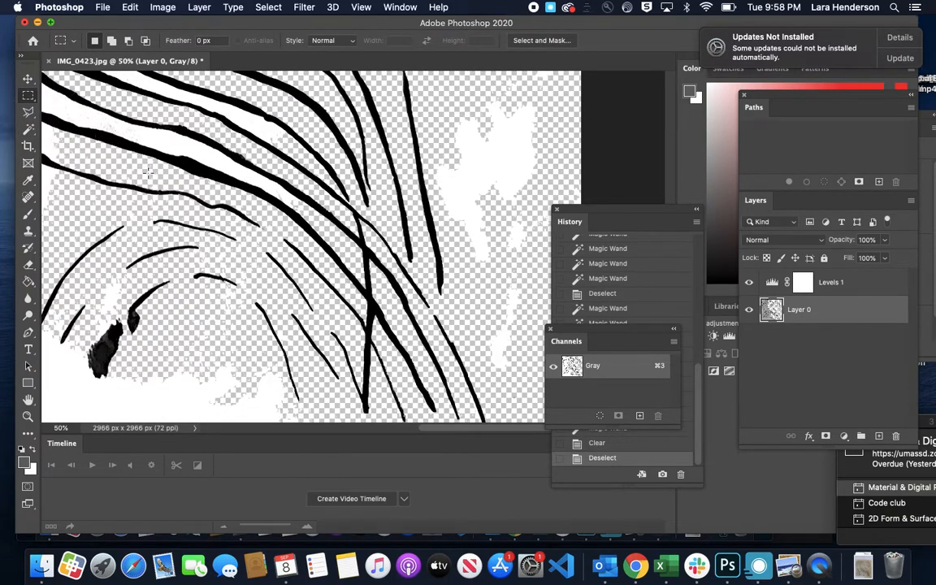
{"action": "scroll", "coordinate": [147, 172], "scroll_direction": "up", "scroll_amount": 3}
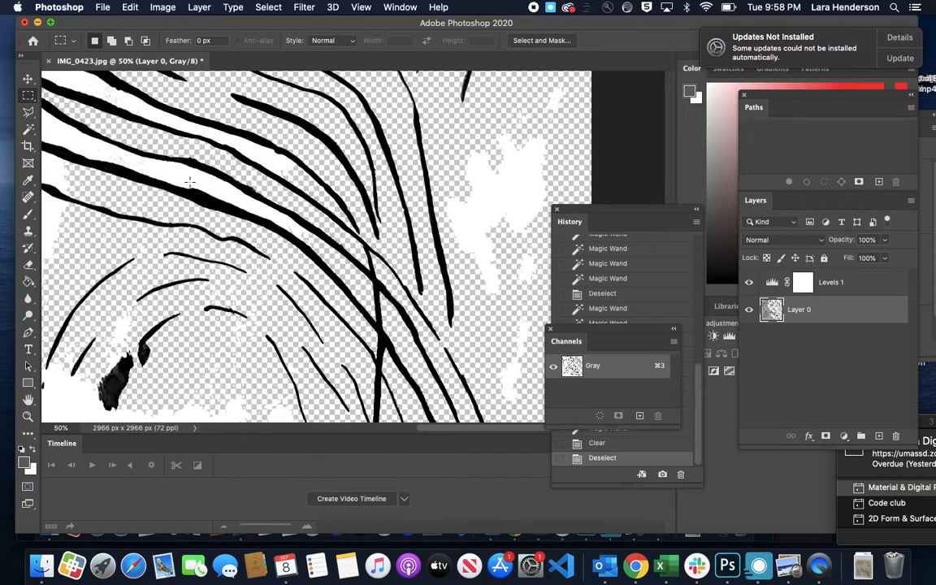
Step: Flatten the Levels adjustment and Layer 0 into a single Background layer
{"action": "left_click", "coordinate": [199, 8]}
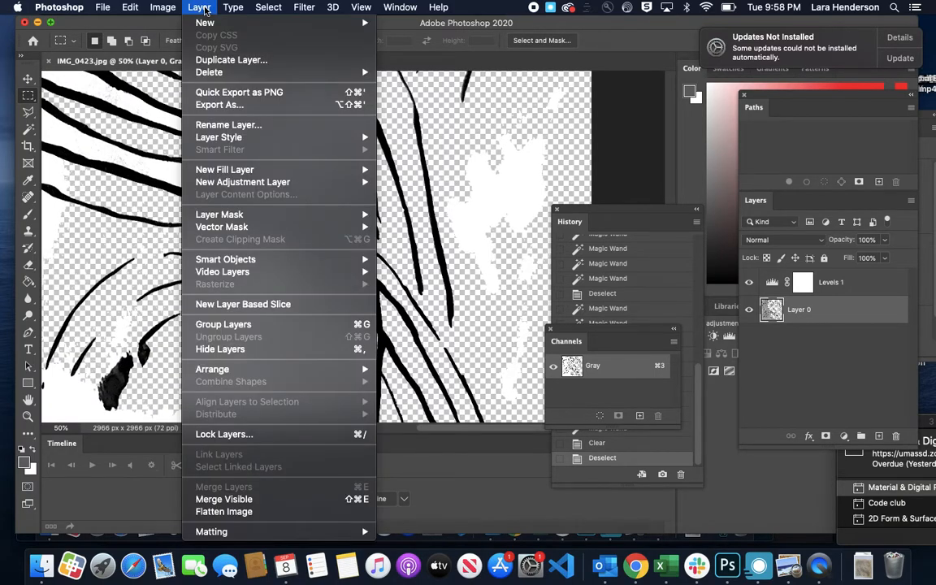
{"action": "left_click", "coordinate": [242, 511]}
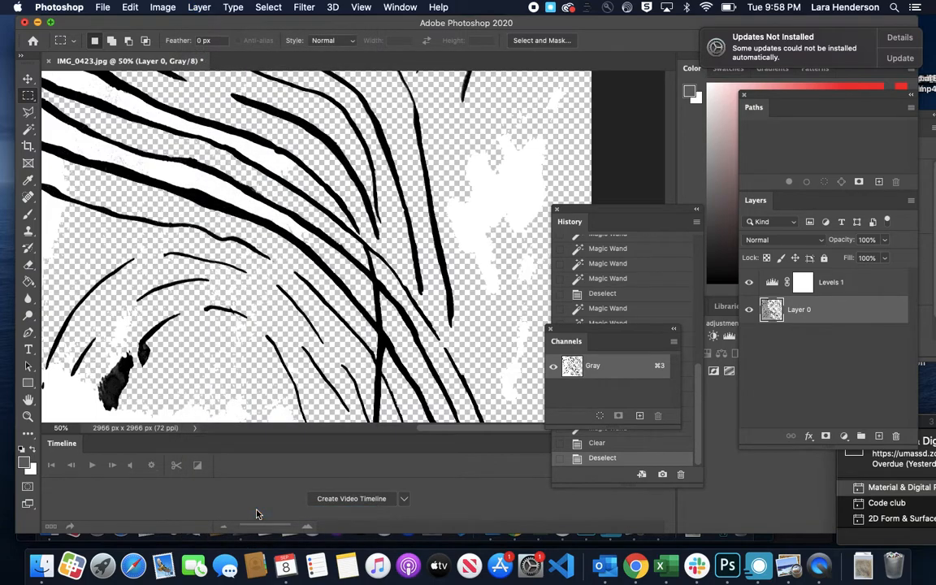
Step: Examine the flattened drawing across its crossing lines, concentric ovals, lower arcs and right edge for leftover smudges
{"action": "scroll", "coordinate": [301, 177], "scroll_direction": "up", "scroll_amount": 10}
{"action": "scroll", "coordinate": [301, 177], "scroll_direction": "right", "scroll_amount": 2}
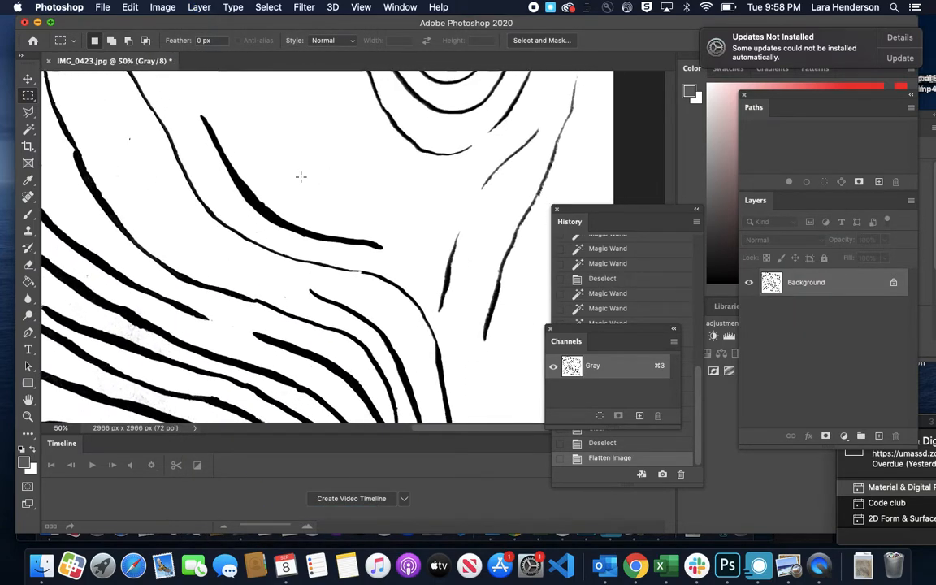
{"action": "scroll", "coordinate": [301, 177], "scroll_direction": "down", "scroll_amount": 8}
{"action": "scroll", "coordinate": [301, 177], "scroll_direction": "down", "scroll_amount": 1}
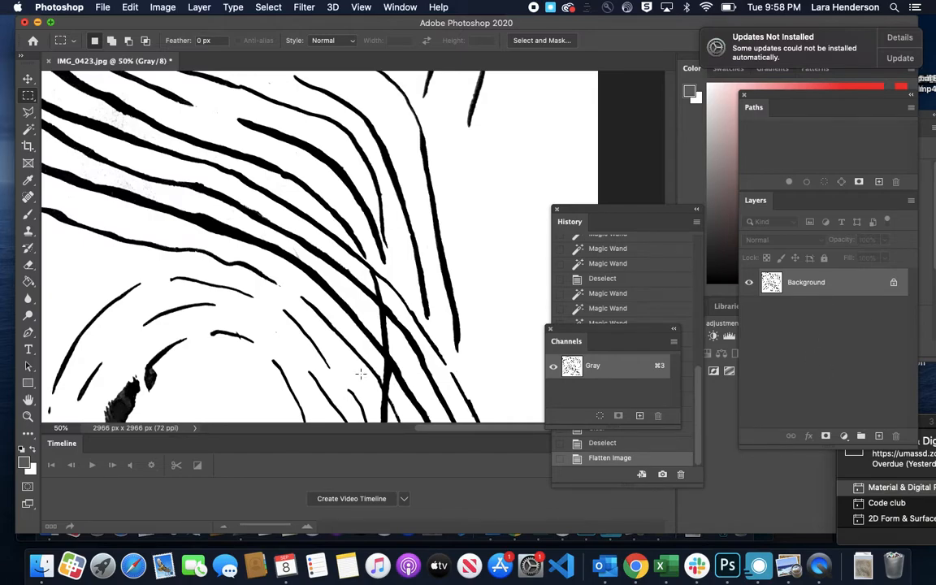
{"action": "scroll", "coordinate": [330, 284], "scroll_direction": "up", "scroll_amount": 5}
{"action": "scroll", "coordinate": [331, 285], "scroll_direction": "left", "scroll_amount": 3}
{"action": "scroll", "coordinate": [370, 313], "scroll_direction": "up", "scroll_amount": 2}
{"action": "scroll", "coordinate": [370, 313], "scroll_direction": "left", "scroll_amount": 4}
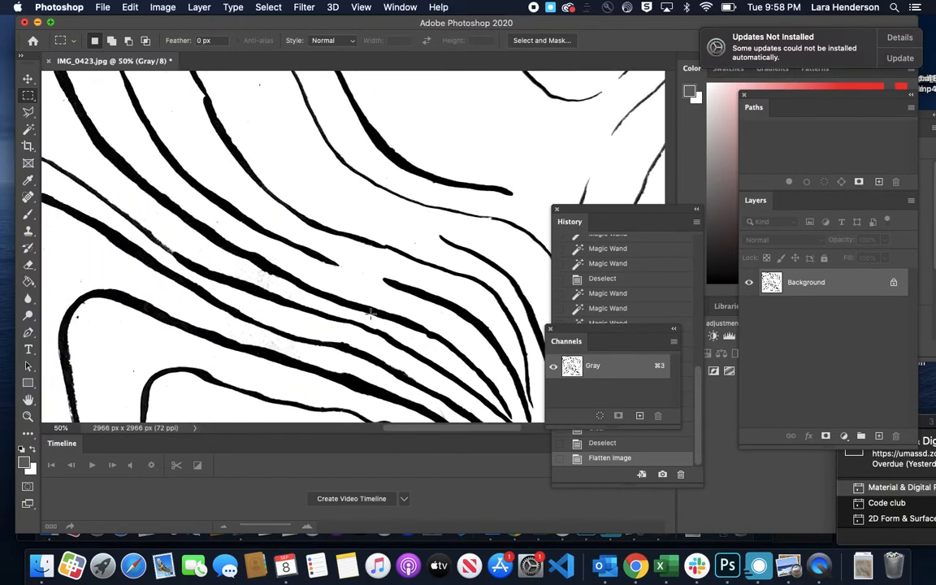
{"action": "scroll", "coordinate": [370, 313], "scroll_direction": "up", "scroll_amount": 5}
{"action": "scroll", "coordinate": [370, 313], "scroll_direction": "right", "scroll_amount": 7}
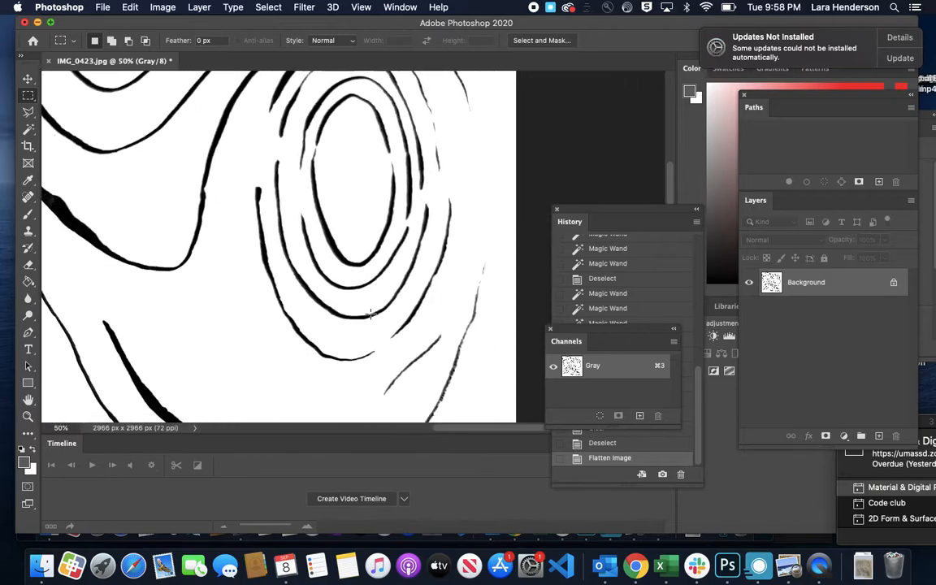
{"action": "scroll", "coordinate": [370, 313], "scroll_direction": "down", "scroll_amount": 5}
{"action": "scroll", "coordinate": [370, 313], "scroll_direction": "left", "scroll_amount": 5}
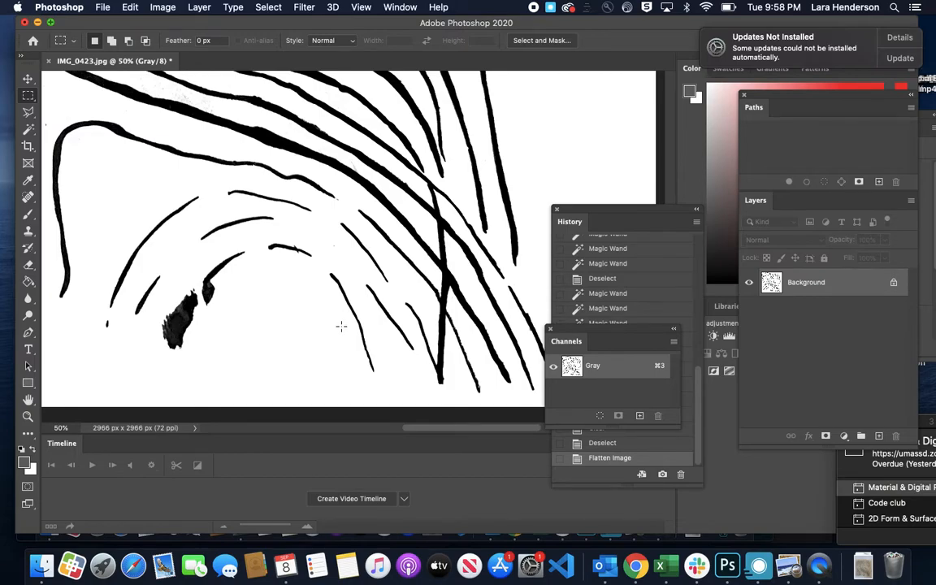
{"action": "scroll", "coordinate": [341, 326], "scroll_direction": "up", "scroll_amount": 3}
{"action": "scroll", "coordinate": [341, 326], "scroll_direction": "up", "scroll_amount": 3}
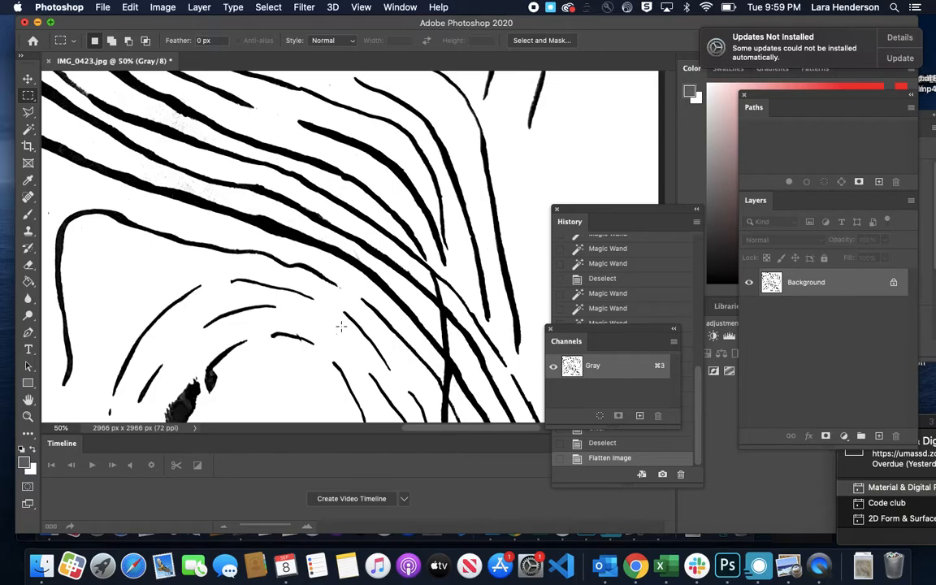
{"action": "scroll", "coordinate": [323, 279], "scroll_direction": "up", "scroll_amount": 8}
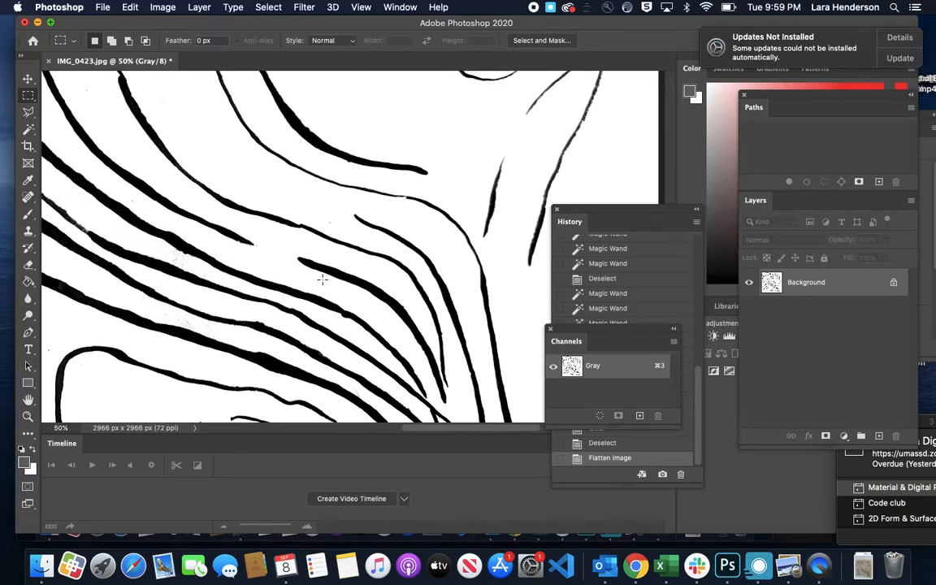
Step: Resize the image to 2000 by 2000 pixels
{"action": "left_click", "coordinate": [167, 8]}
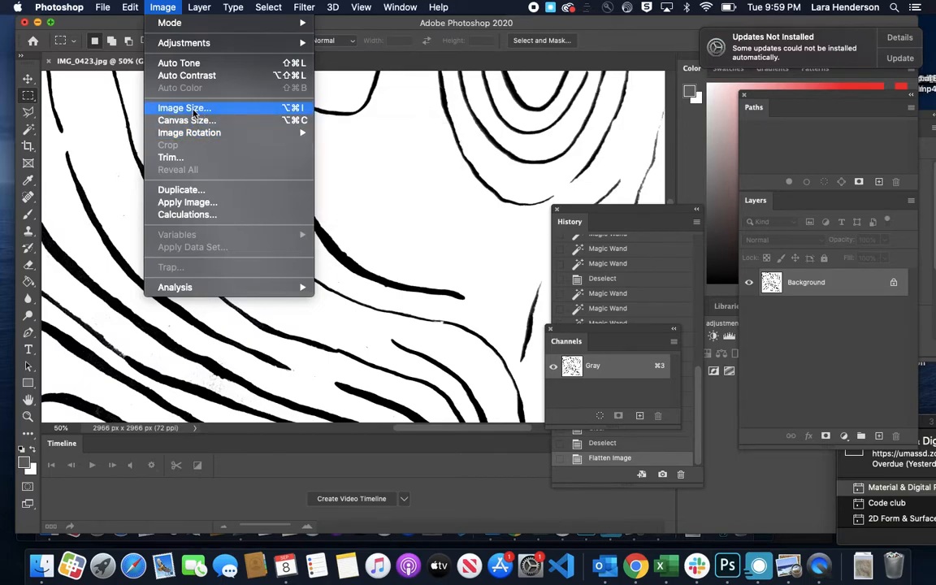
{"action": "left_click", "coordinate": [194, 110]}
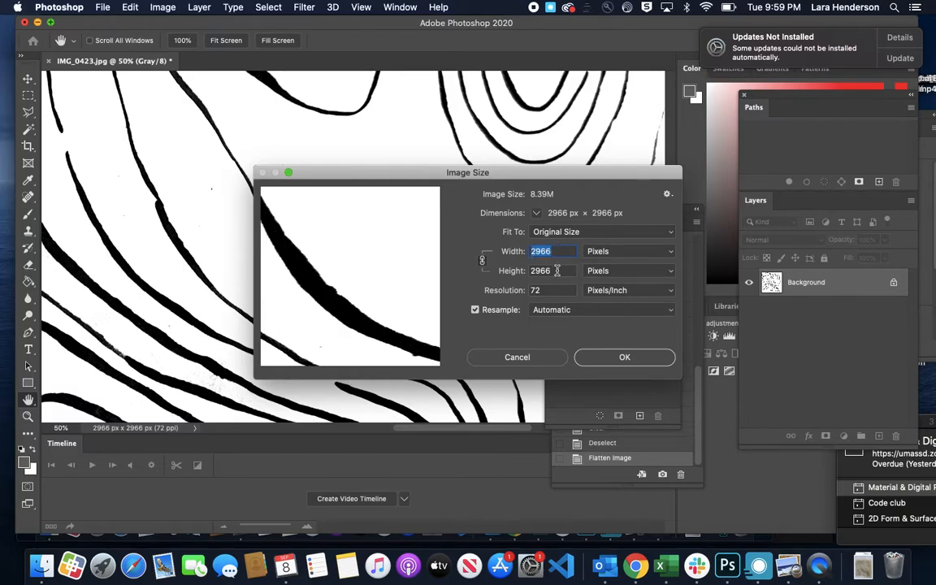
{"action": "type", "text": "2"}
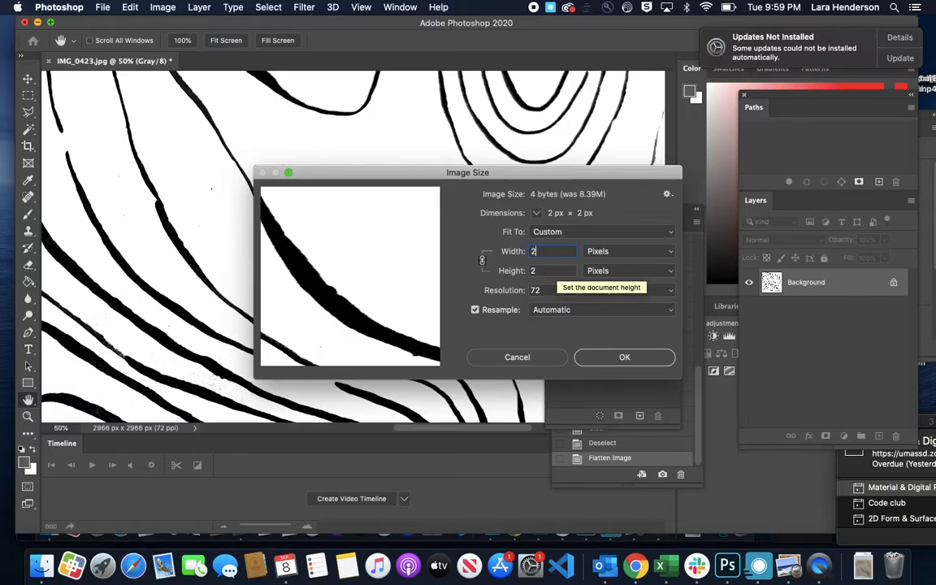
{"action": "type", "text": "000"}
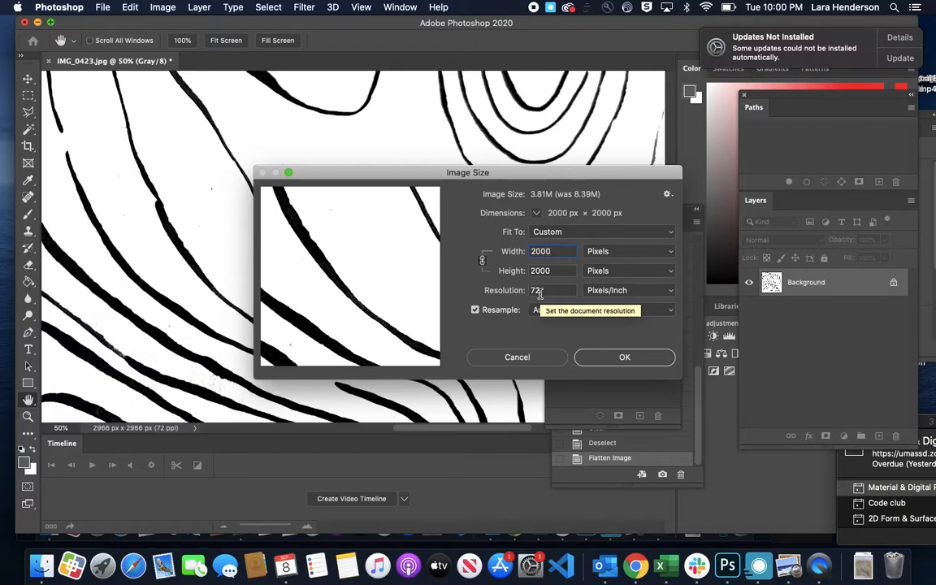
{"action": "left_click", "coordinate": [638, 358]}
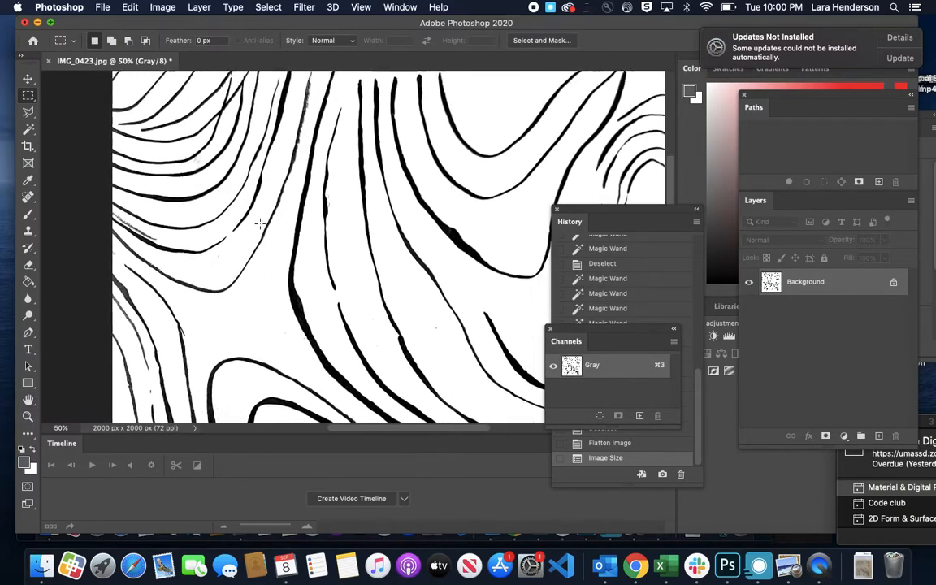
{"action": "scroll", "coordinate": [260, 222], "scroll_direction": "right", "scroll_amount": 5}
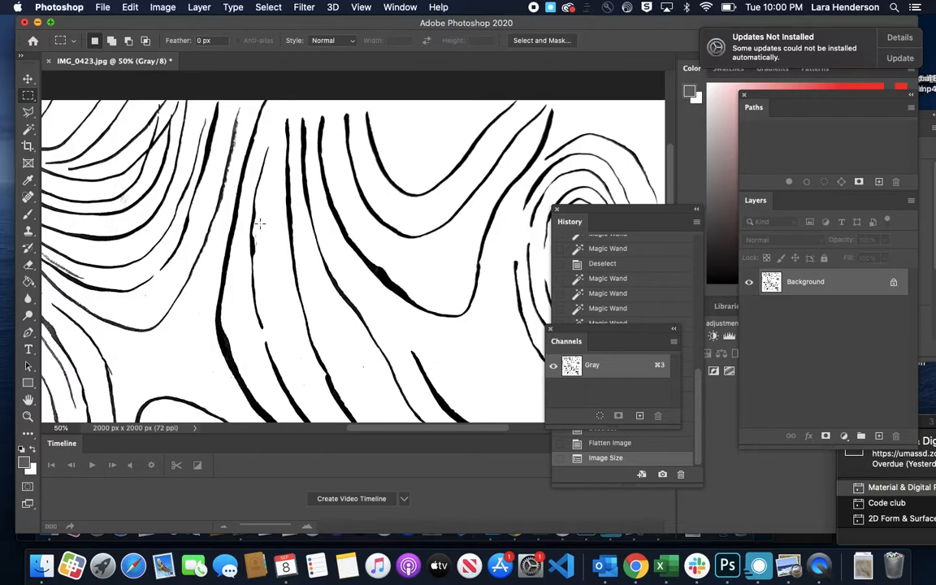
Step: Start saving the drawing on the computer in the Documents folder under the file name magentic-drawing
{"action": "left_click", "coordinate": [103, 6]}
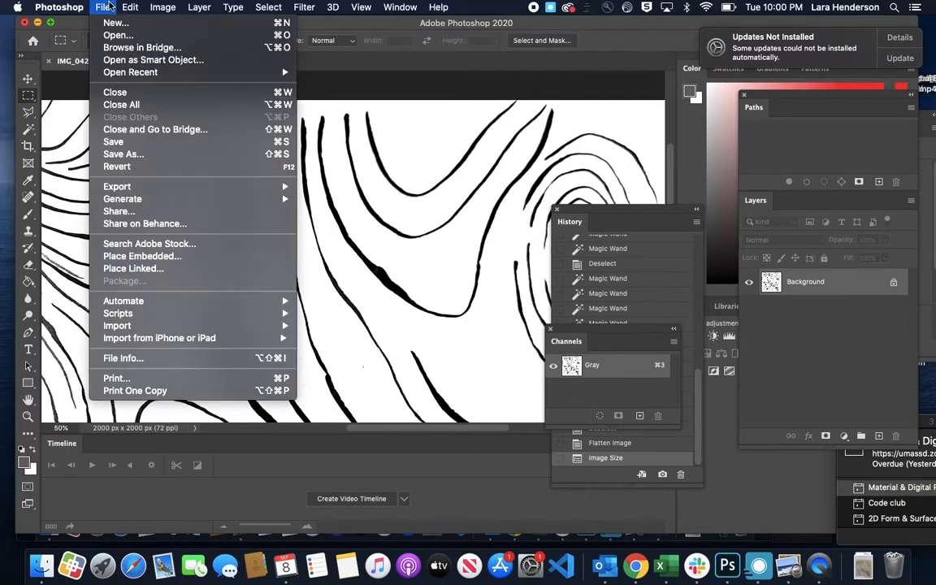
{"action": "left_click", "coordinate": [130, 153]}
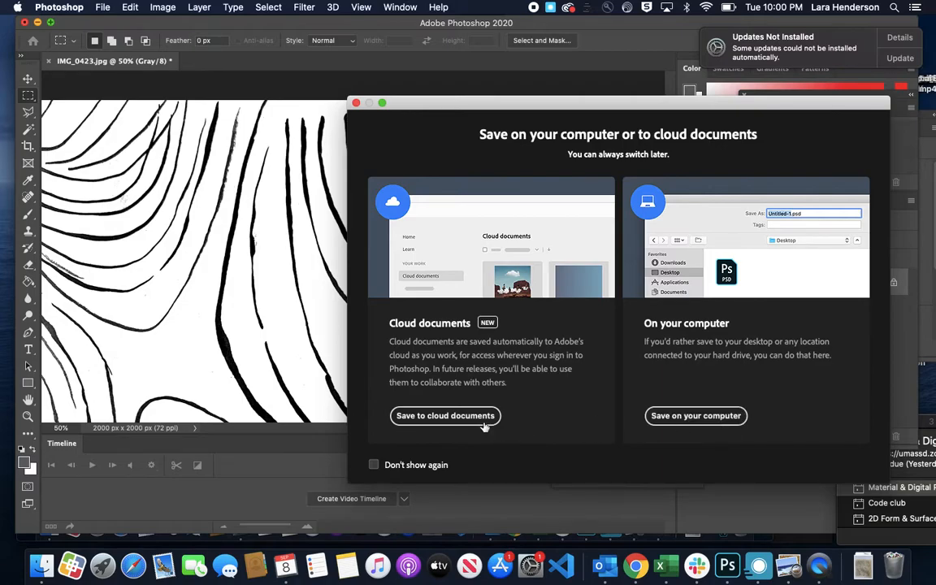
{"action": "left_click", "coordinate": [673, 415]}
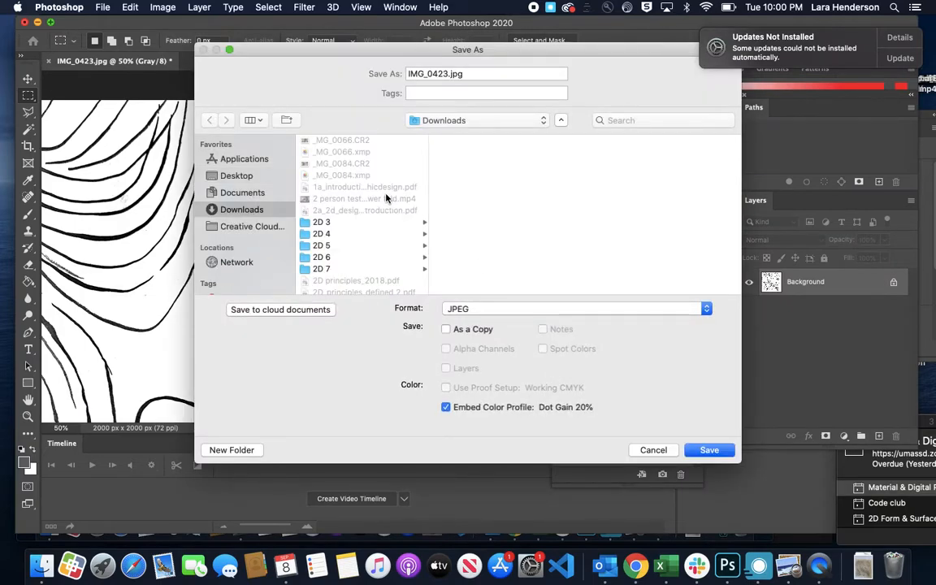
{"action": "left_click", "coordinate": [398, 71]}
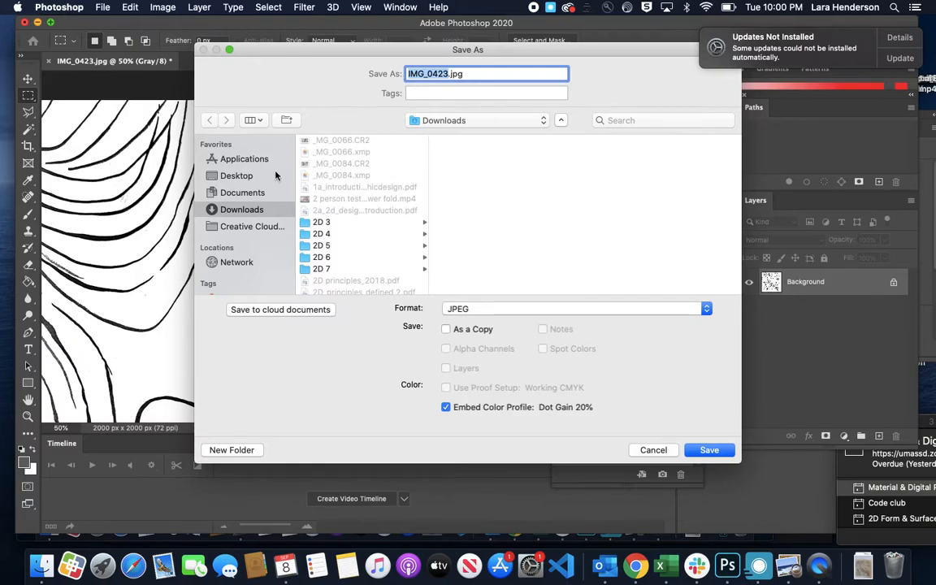
{"action": "left_click", "coordinate": [249, 195]}
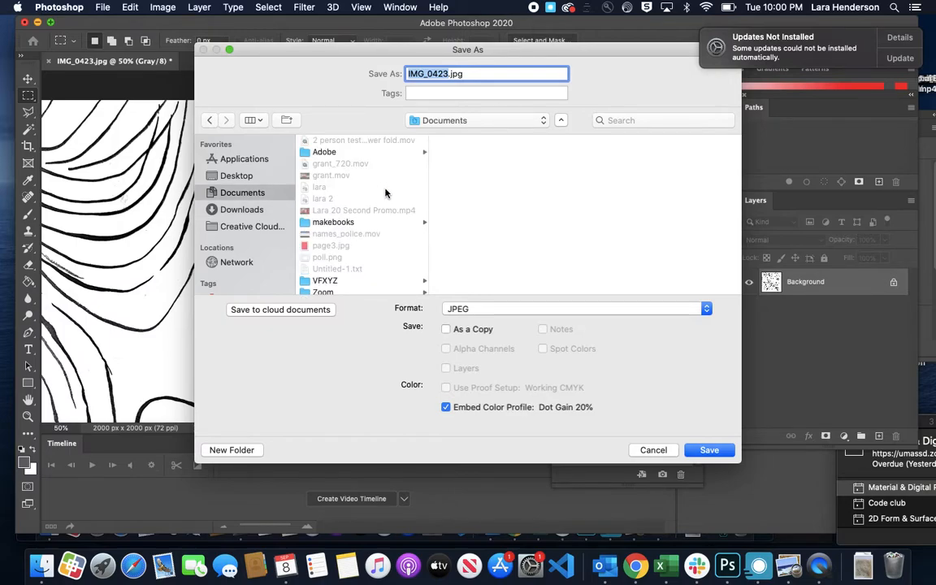
{"action": "type", "text": "magentic"}
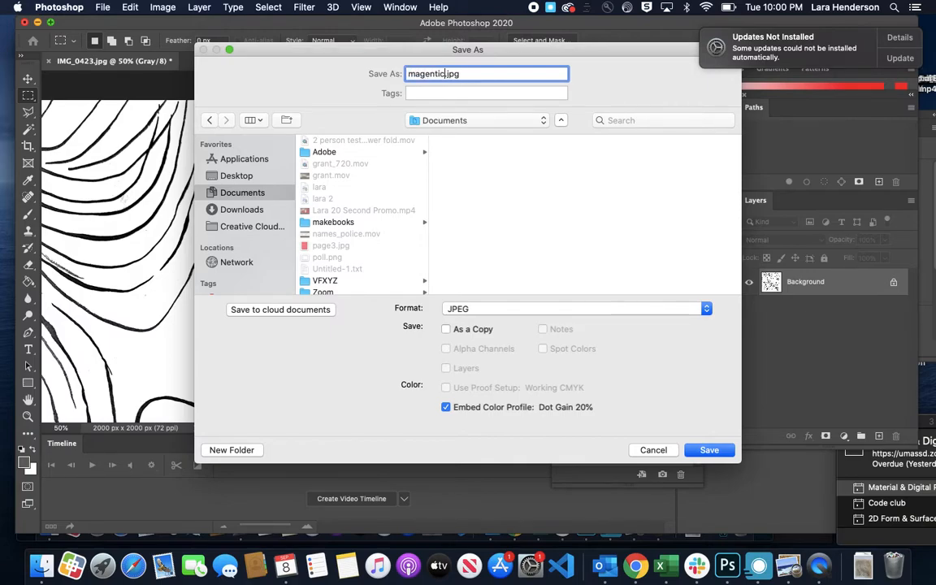
{"action": "type", "text": "-drawing"}
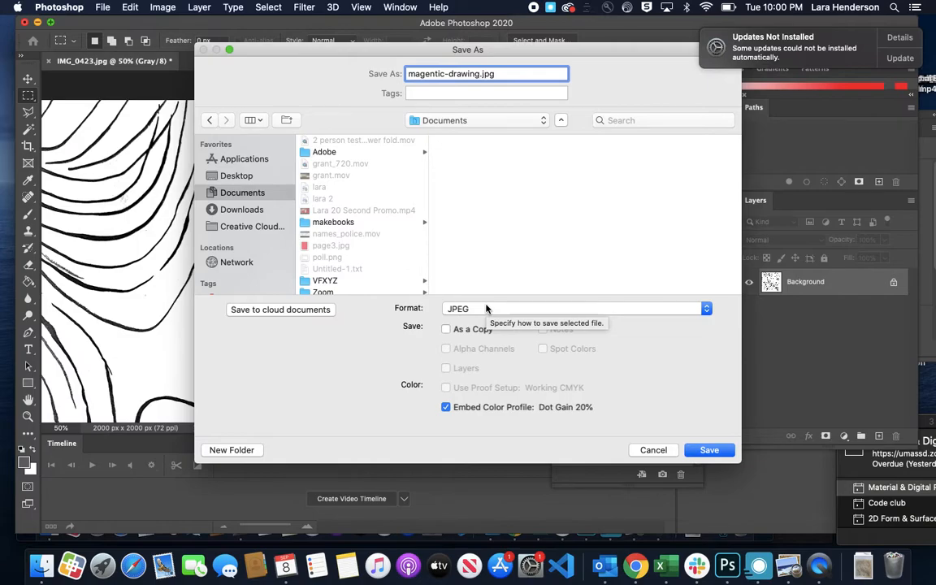
Step: Save the drawing in PNG format to the Desktop folder with the large file size (fastest saving) option
{"action": "left_click", "coordinate": [486, 309]}
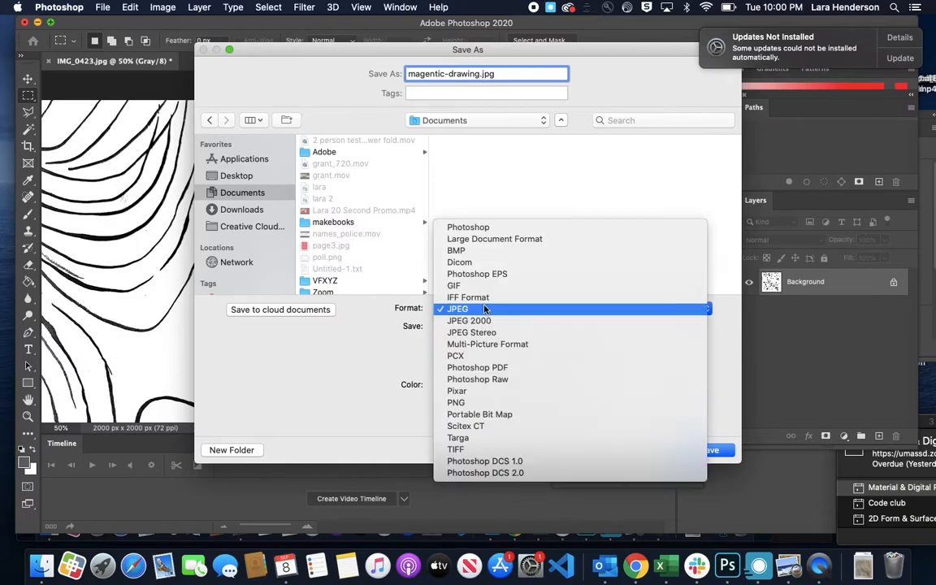
{"action": "left_click", "coordinate": [473, 404]}
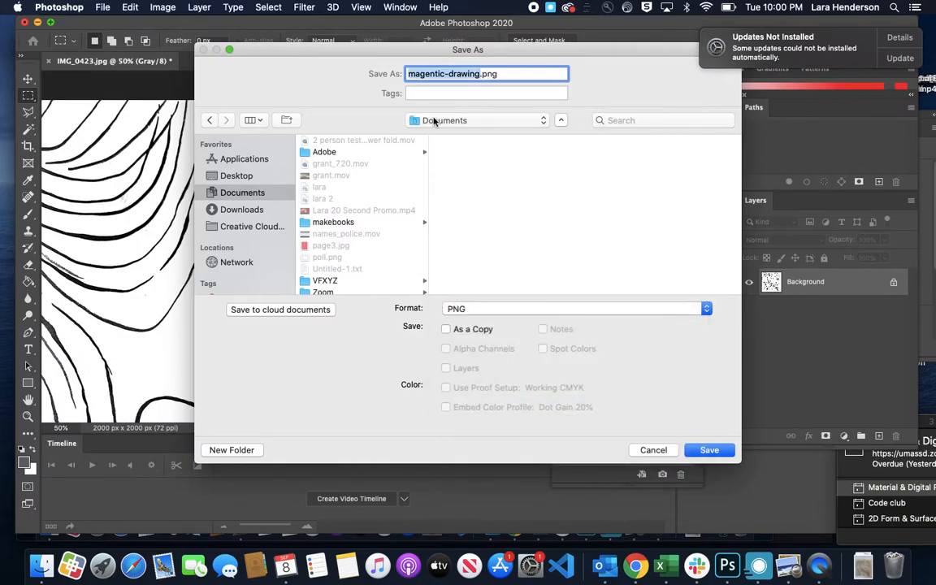
{"action": "left_click", "coordinate": [449, 74]}
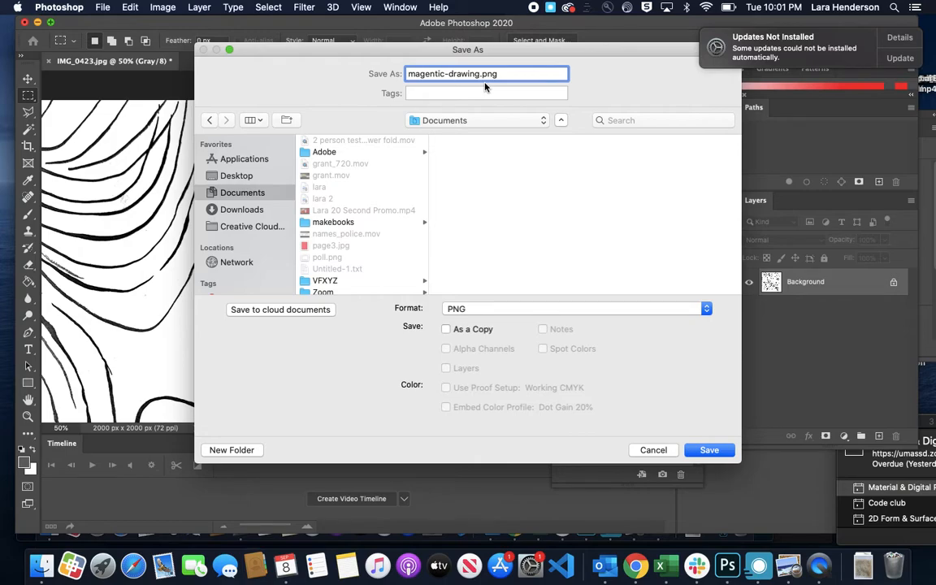
{"action": "left_click", "coordinate": [235, 176]}
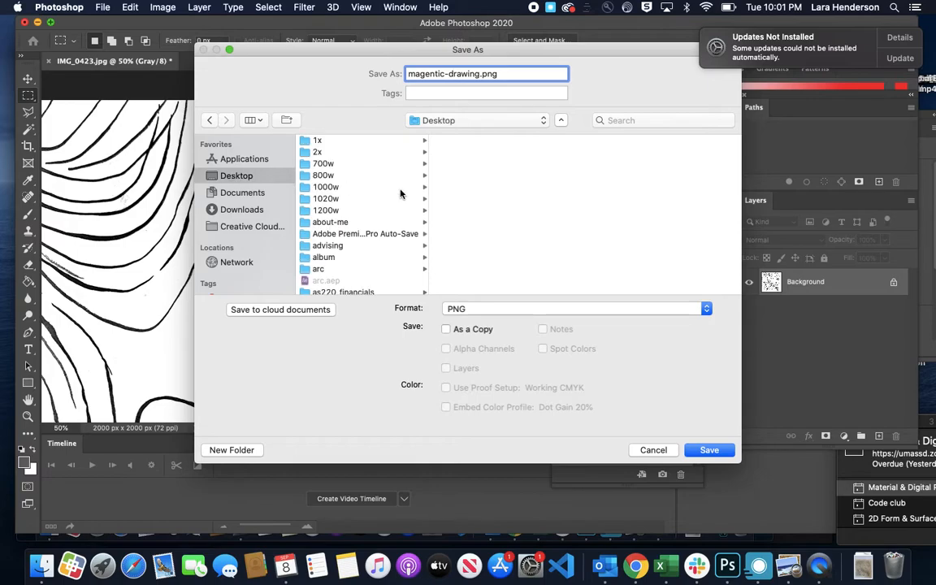
{"action": "left_click", "coordinate": [718, 453]}
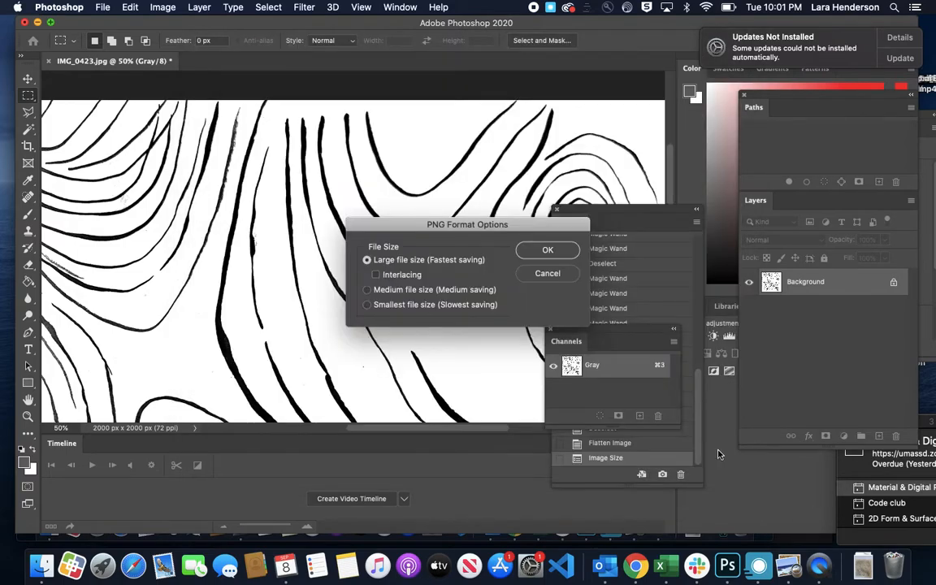
{"action": "left_click", "coordinate": [549, 251]}
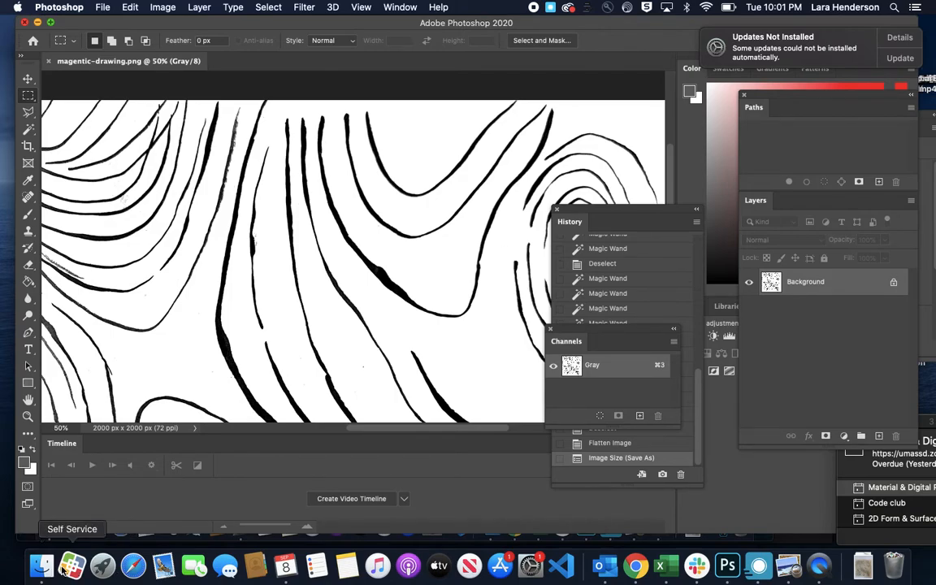
Step: Switch to Chrome and open slack.com in a new tab
{"action": "left_click", "coordinate": [636, 567]}
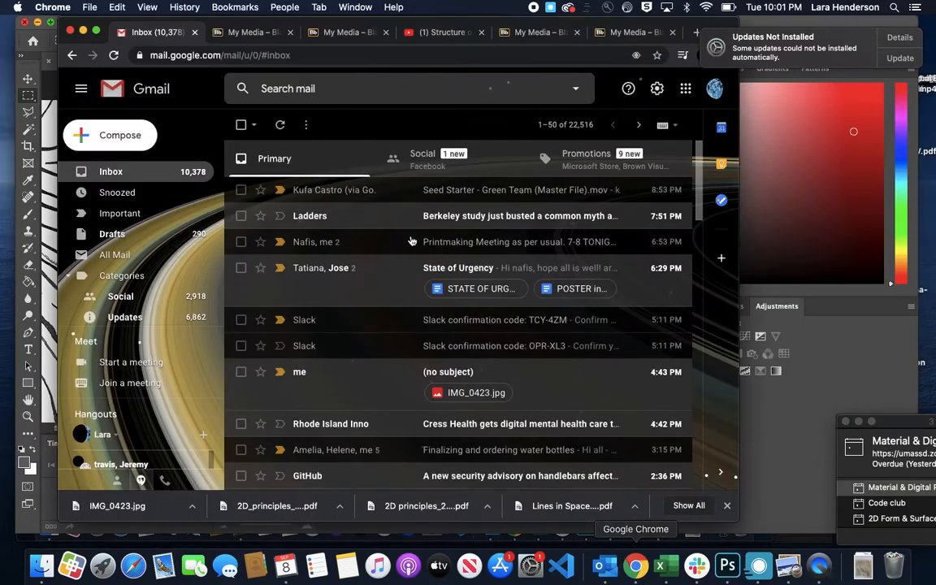
{"action": "left_click", "coordinate": [695, 32]}
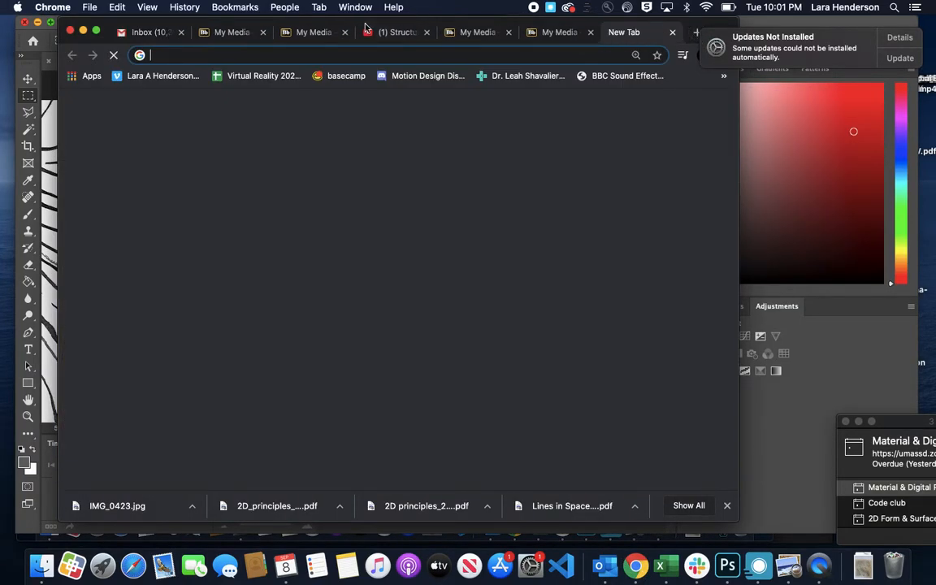
{"action": "type", "text": "sla"}
{"action": "key", "text": "Return"}
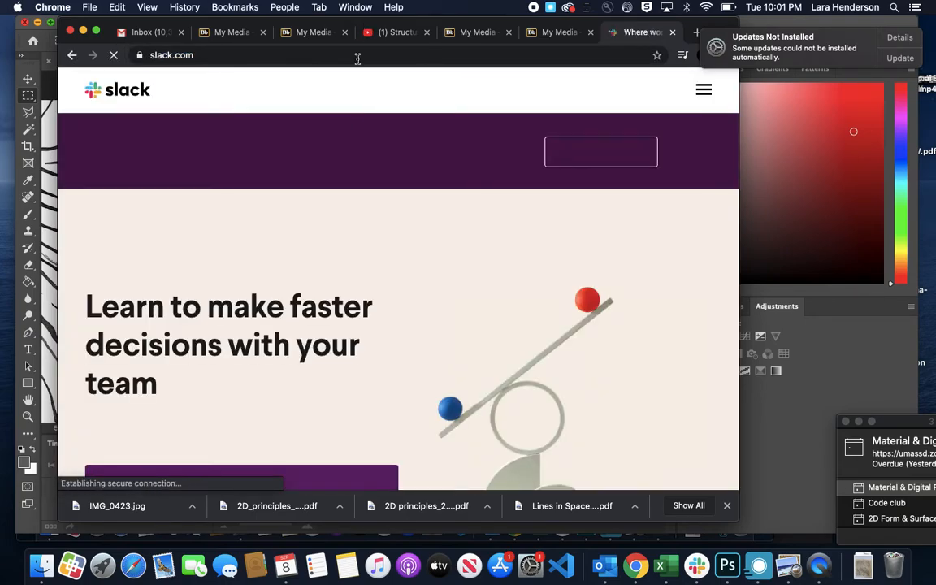
Step: Launch Slack from its website and open the 2D Form and Surface workspace
{"action": "left_click", "coordinate": [701, 94]}
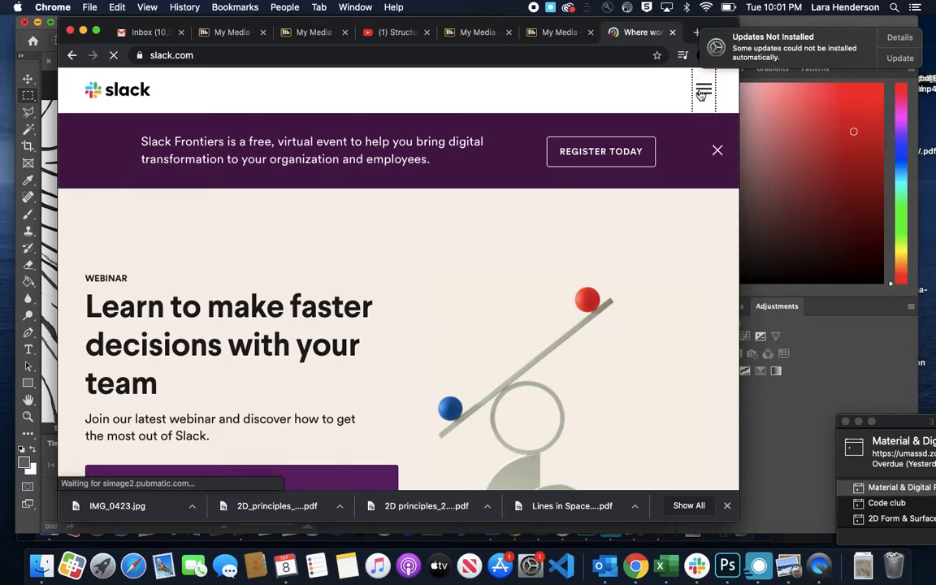
{"action": "left_click", "coordinate": [702, 93]}
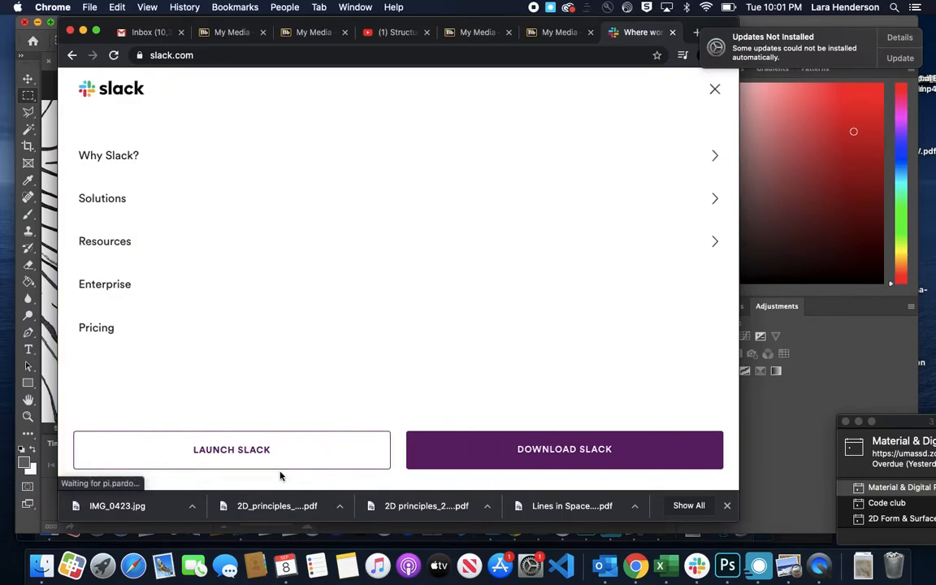
{"action": "left_click", "coordinate": [273, 453]}
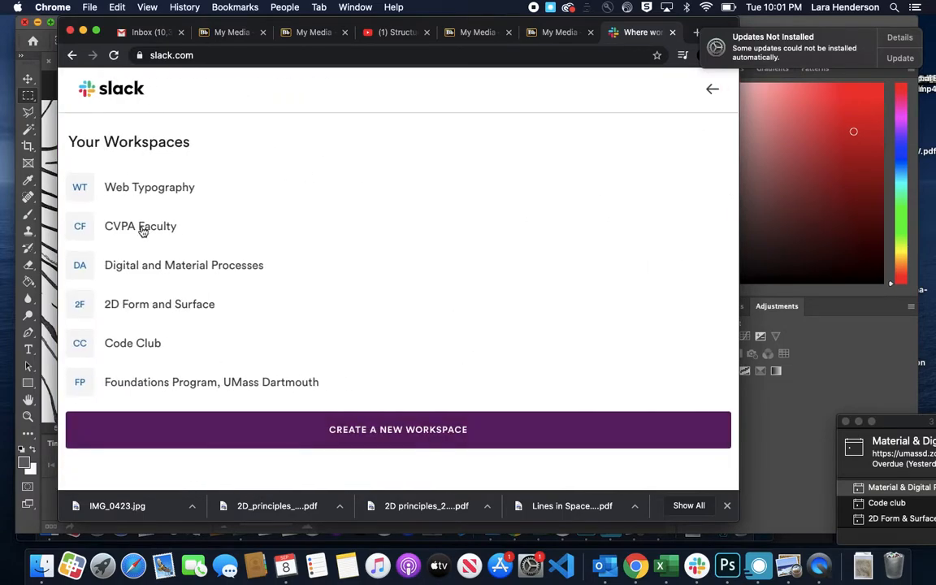
{"action": "left_click", "coordinate": [144, 309]}
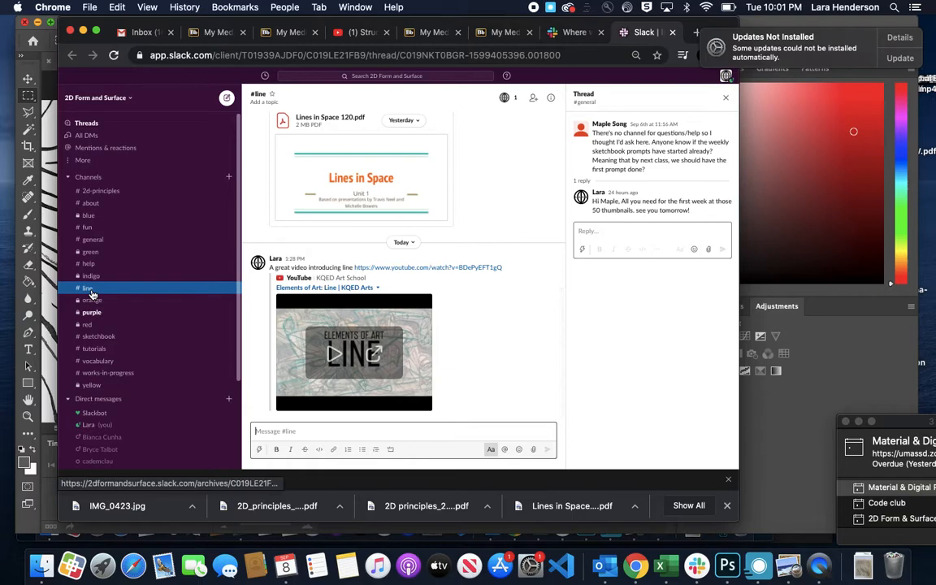
Step: Attach magnetic-lines.png from the Desktop folder three times to a #line channel message and post it with the text "Description text"
{"action": "left_click", "coordinate": [39, 569]}
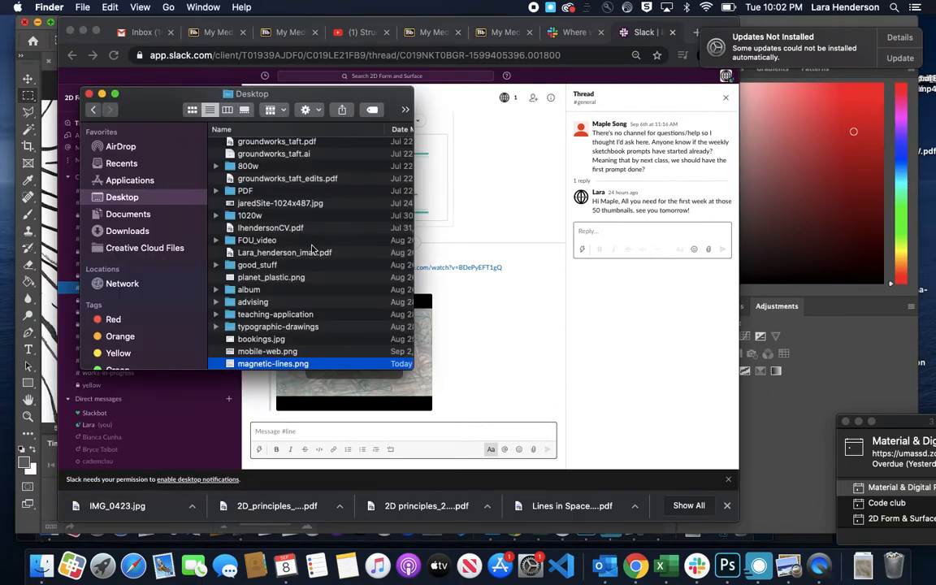
{"action": "left_click_drag", "start_coordinate": [154, 109], "coordinate": [684, 67]}
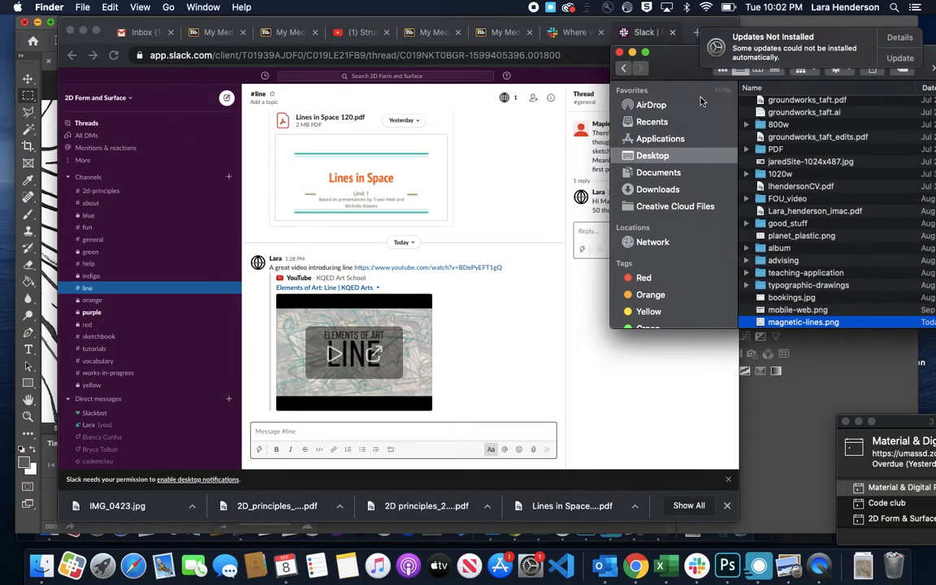
{"action": "left_click_drag", "start_coordinate": [796, 325], "coordinate": [404, 405]}
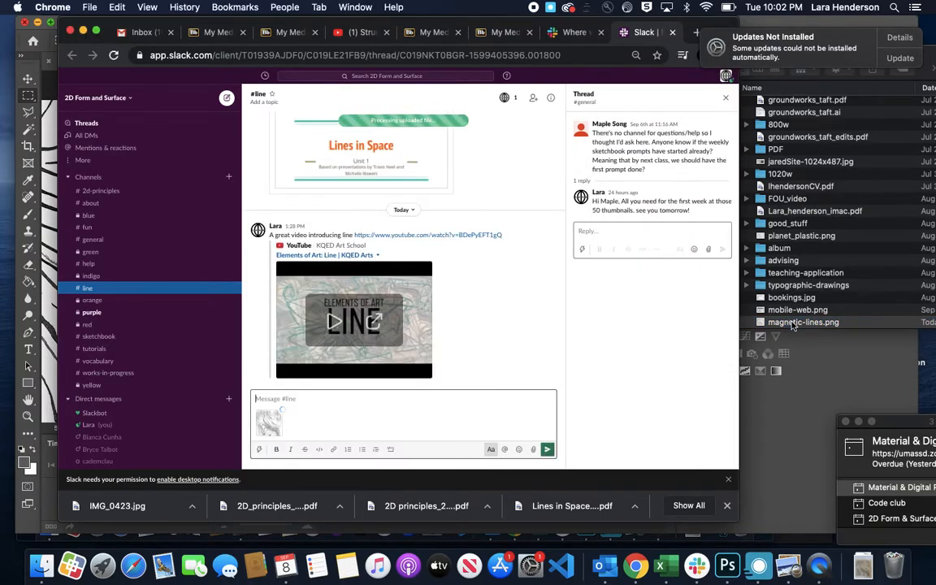
{"action": "left_click_drag", "start_coordinate": [793, 324], "coordinate": [715, 299]}
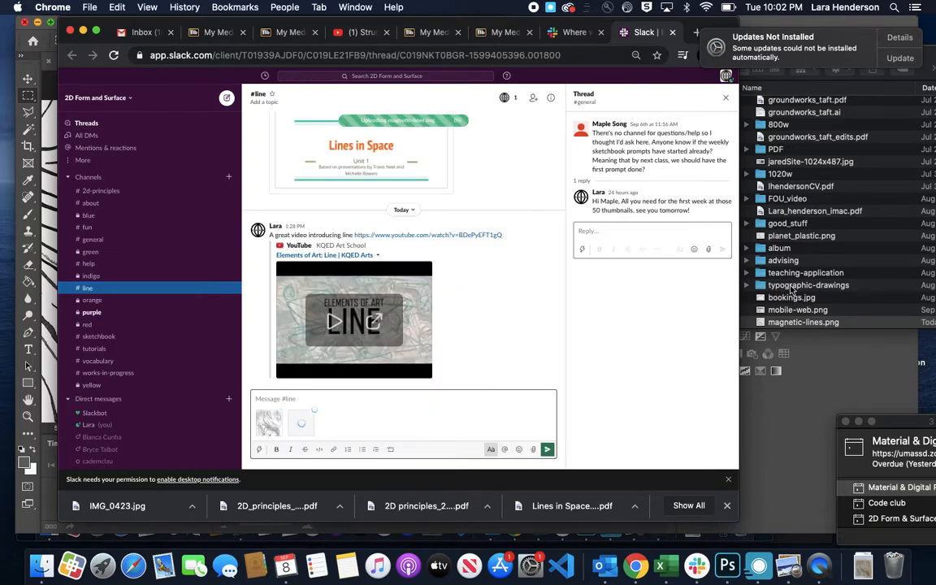
{"action": "left_click_drag", "start_coordinate": [792, 322], "coordinate": [435, 420]}
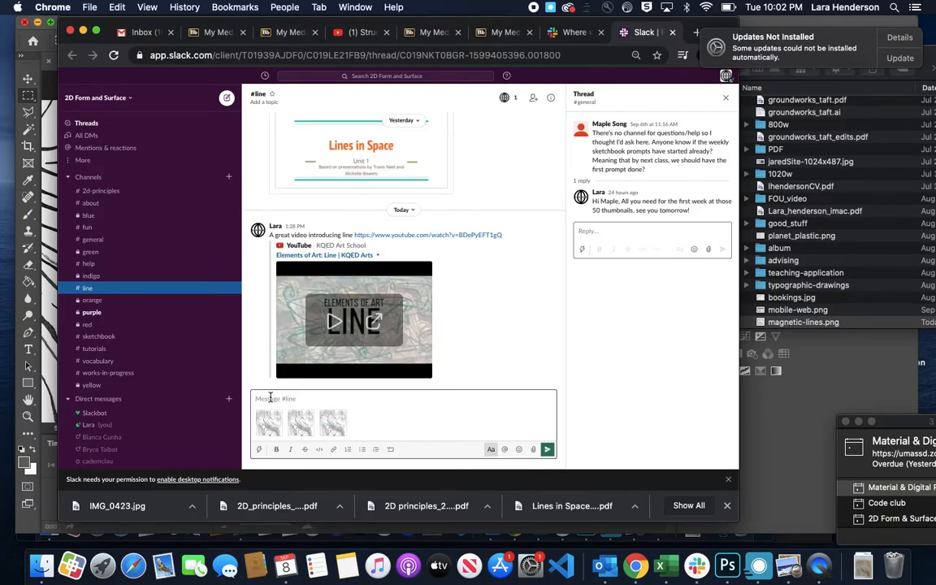
{"action": "type", "text": "Description text"}
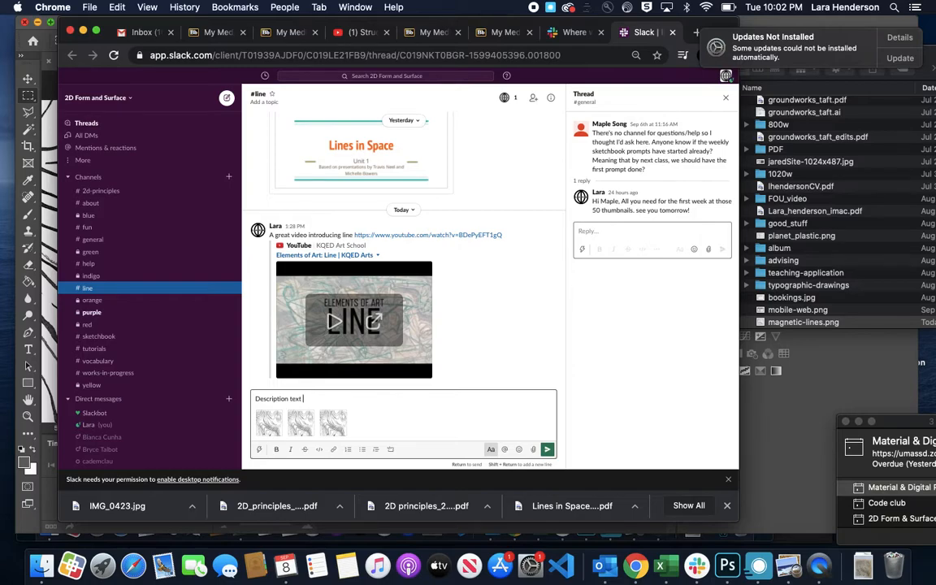
{"action": "left_click", "coordinate": [548, 449]}
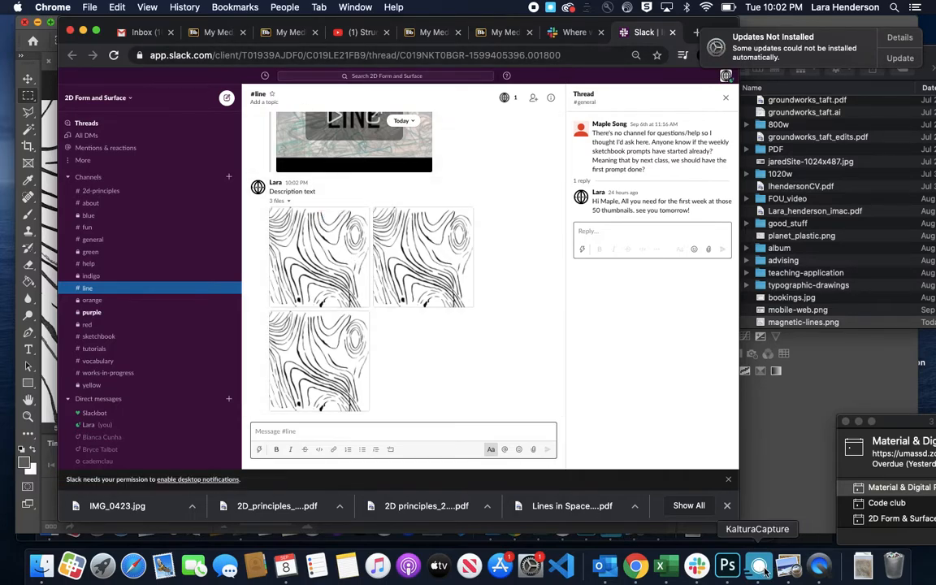
Step: Switch to QuickTime Player, bring up the screen recording controls and look through their capture options
{"action": "left_click", "coordinate": [823, 573]}
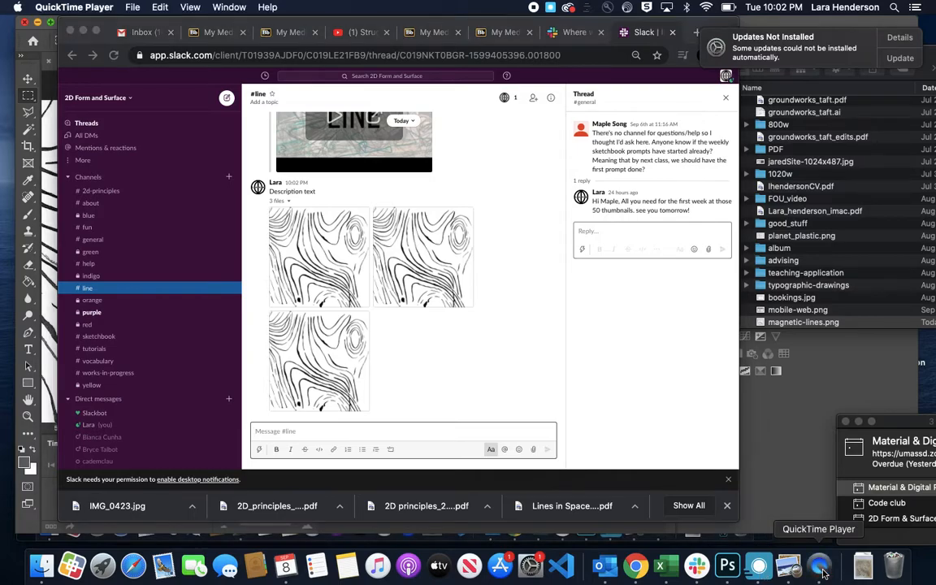
{"action": "left_click", "coordinate": [89, 7]}
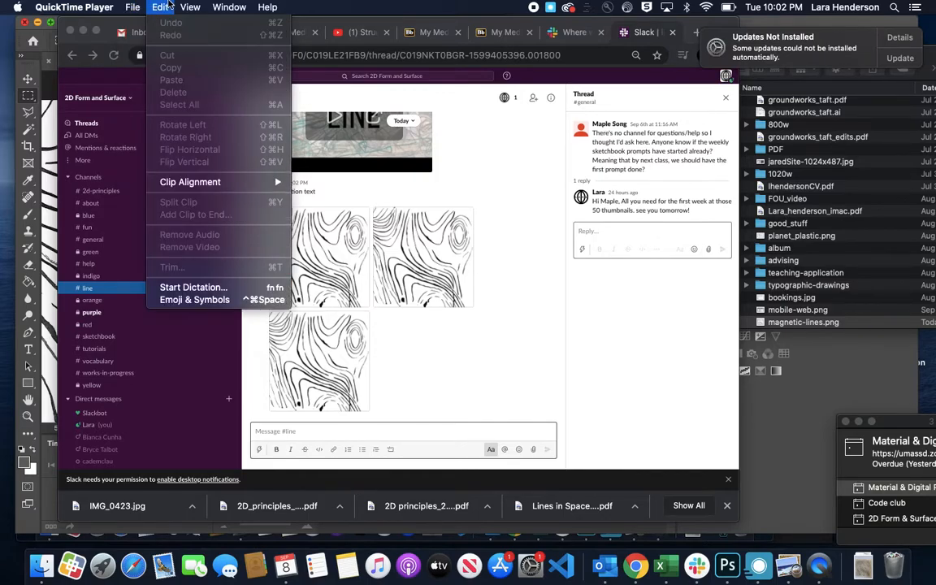
{"action": "left_click", "coordinate": [218, 5]}
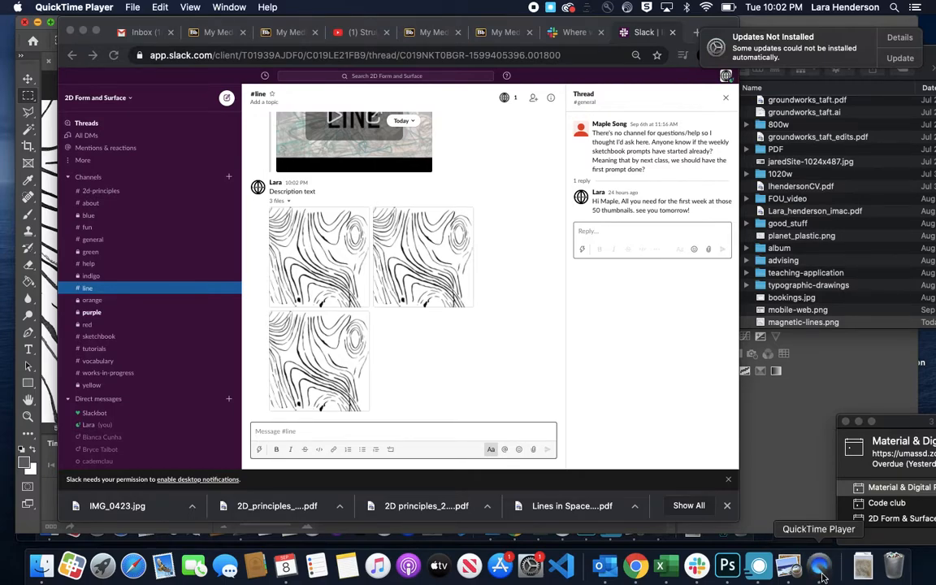
{"action": "left_click", "coordinate": [132, 7]}
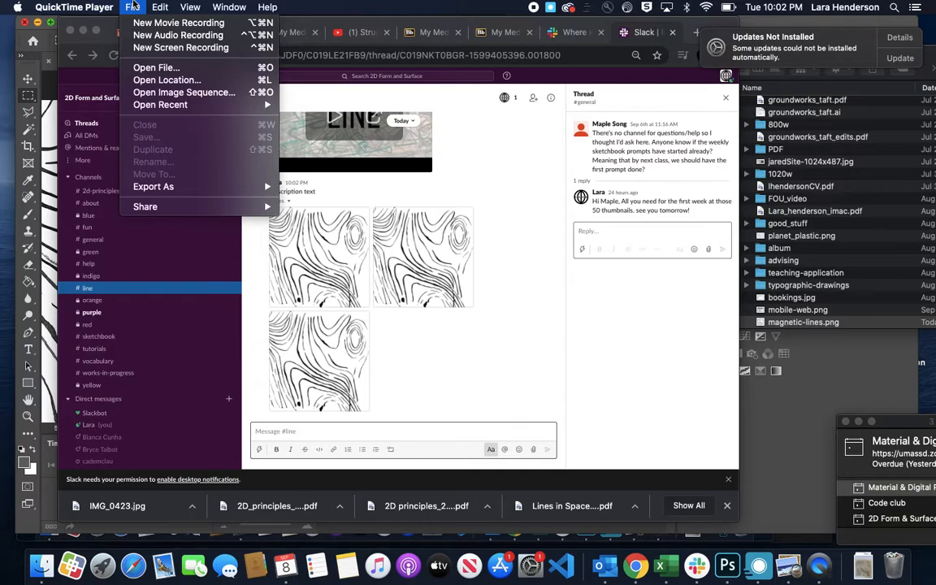
{"action": "mouse_move", "coordinate": [198, 5]}
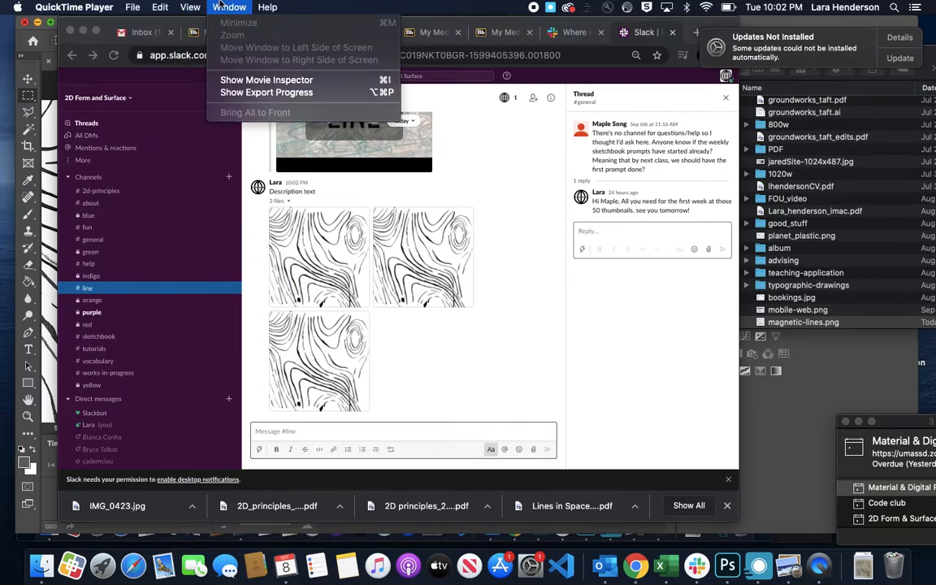
{"action": "mouse_move", "coordinate": [142, 5]}
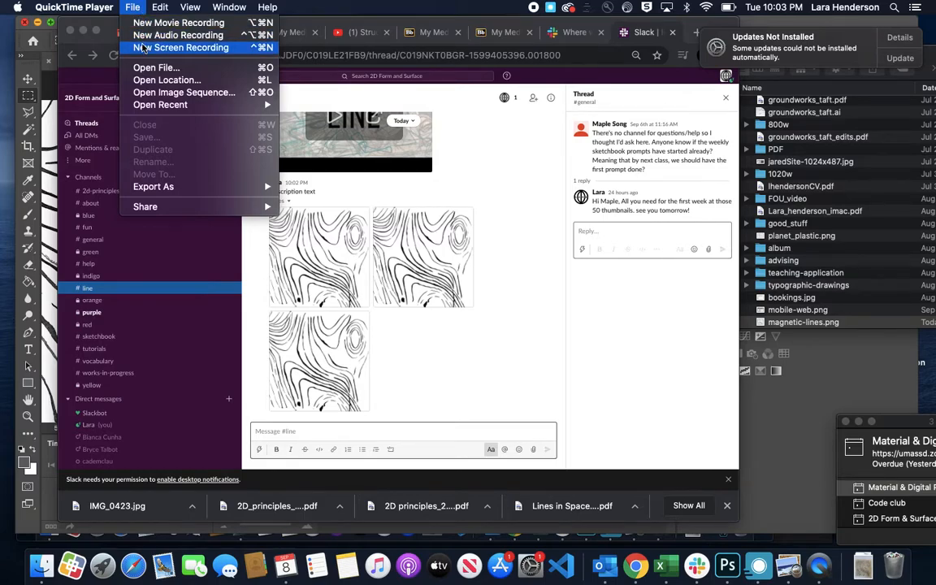
{"action": "left_click", "coordinate": [142, 47]}
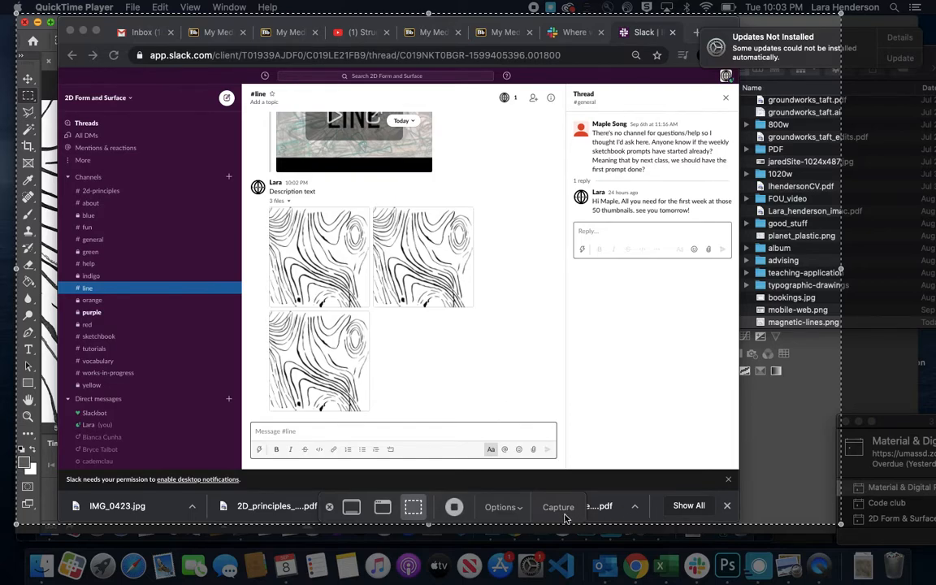
{"action": "left_click", "coordinate": [519, 510]}
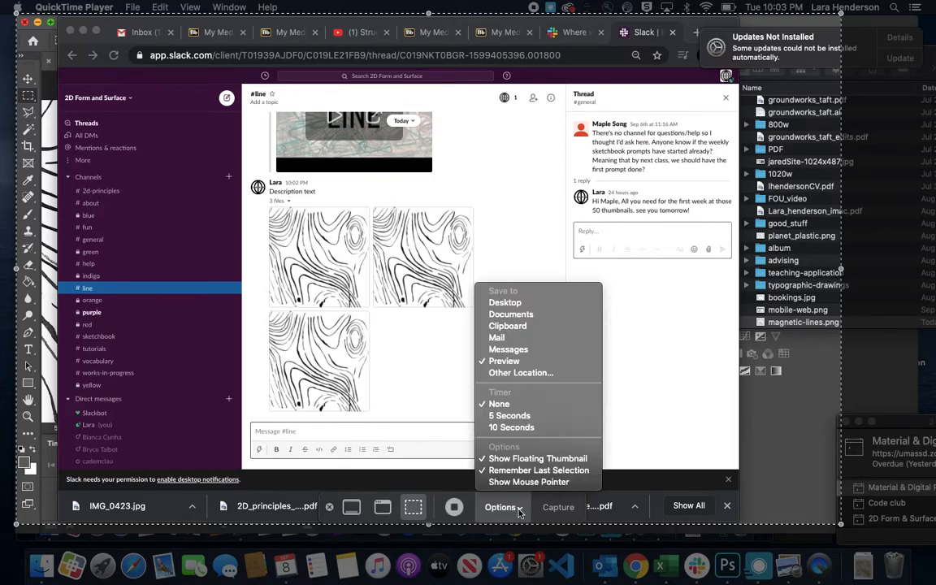
{"action": "left_click", "coordinate": [475, 520]}
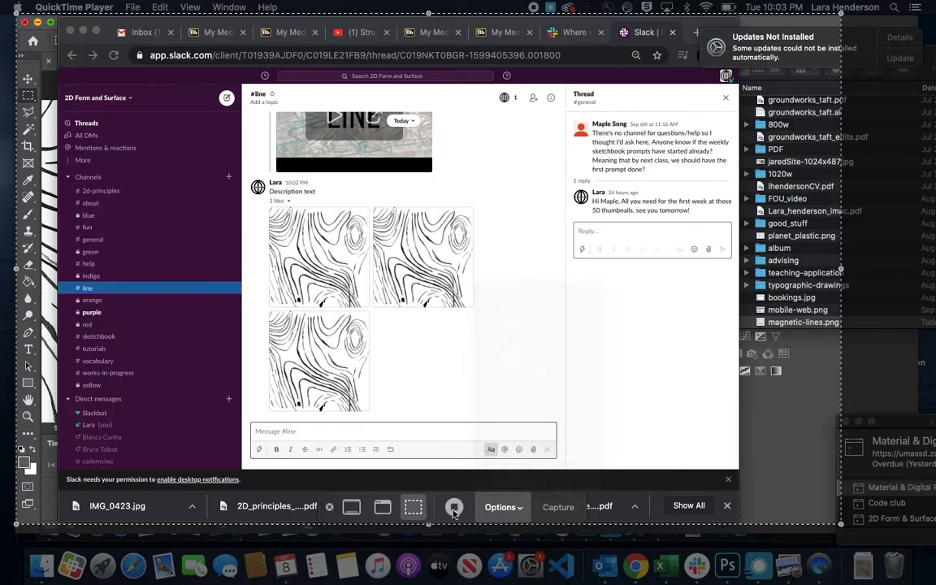